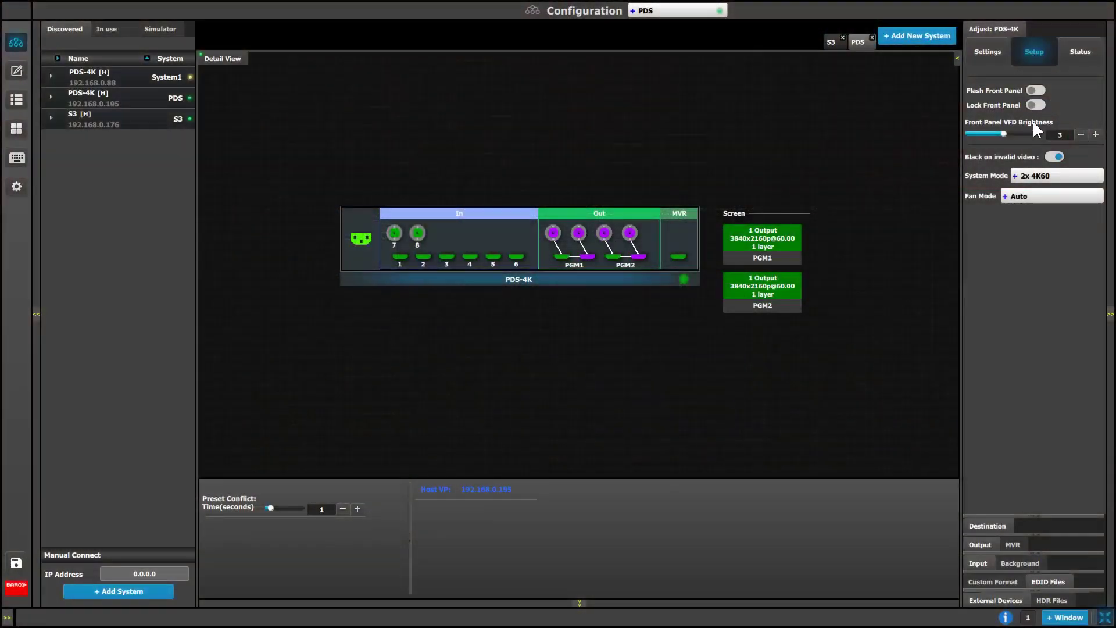
# Step: Switch the PDS-4K System Mode to 4x 4K30 and accept the output reset warning
pyautogui.click(1025, 177)
pyautogui.click(1035, 215)
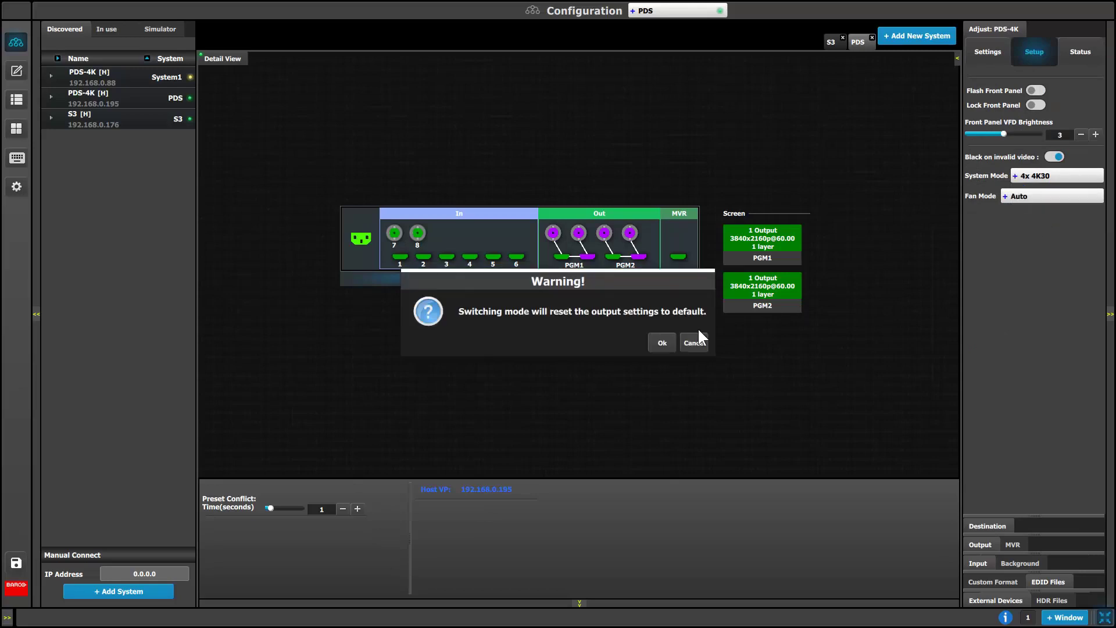
pyautogui.click(666, 342)
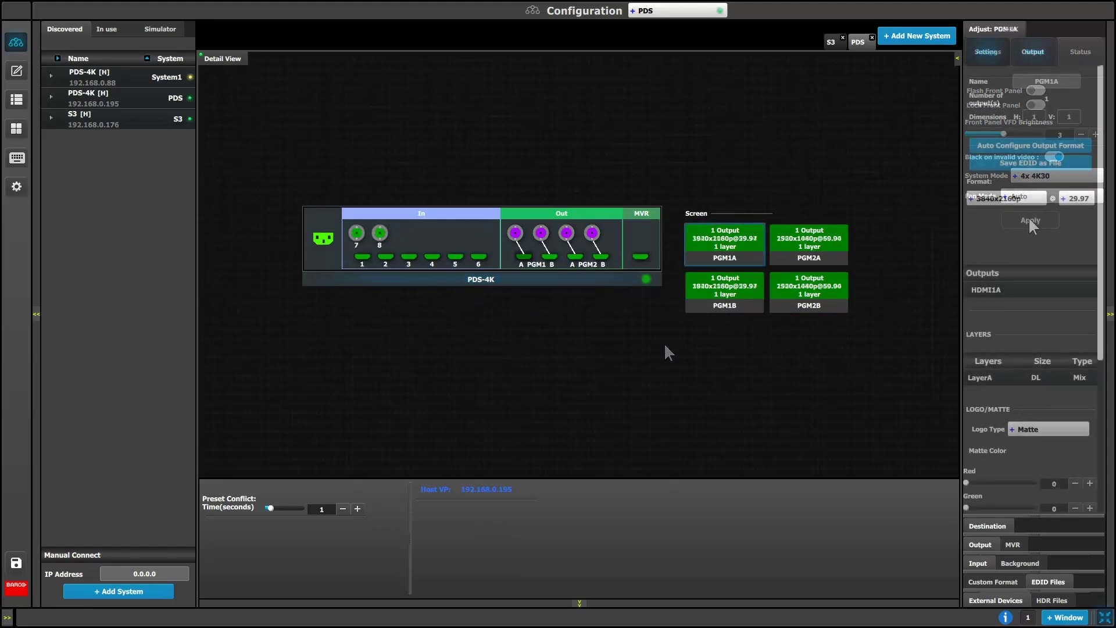
# Step: Give the PGM1B output the YCbCr/4:4:4/8 colour/sample/bit format
pyautogui.click(1032, 52)
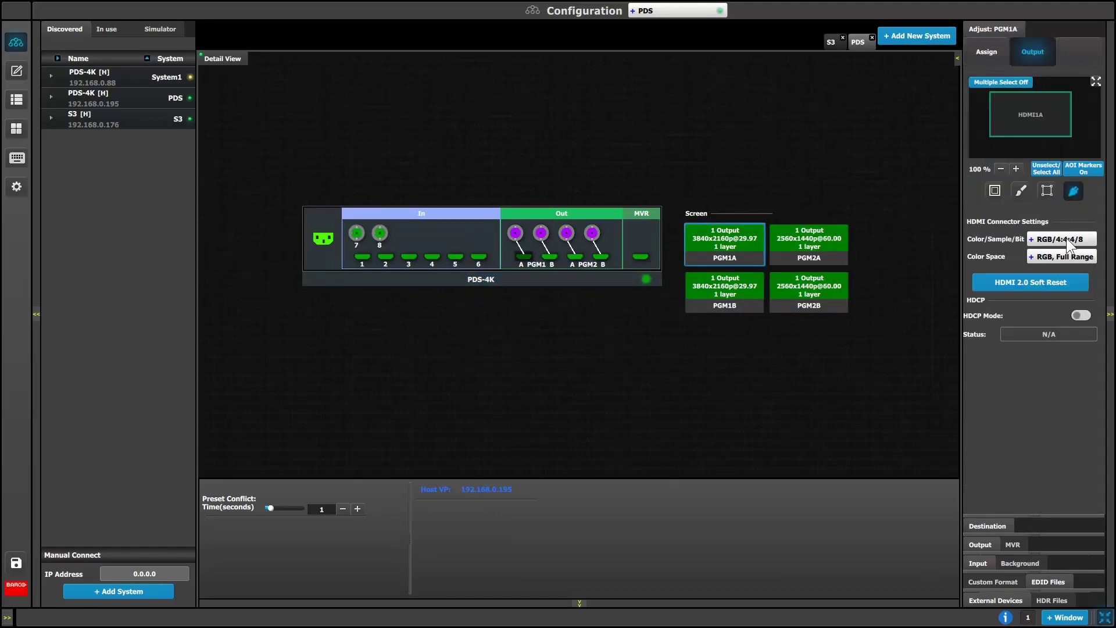
pyautogui.click(745, 285)
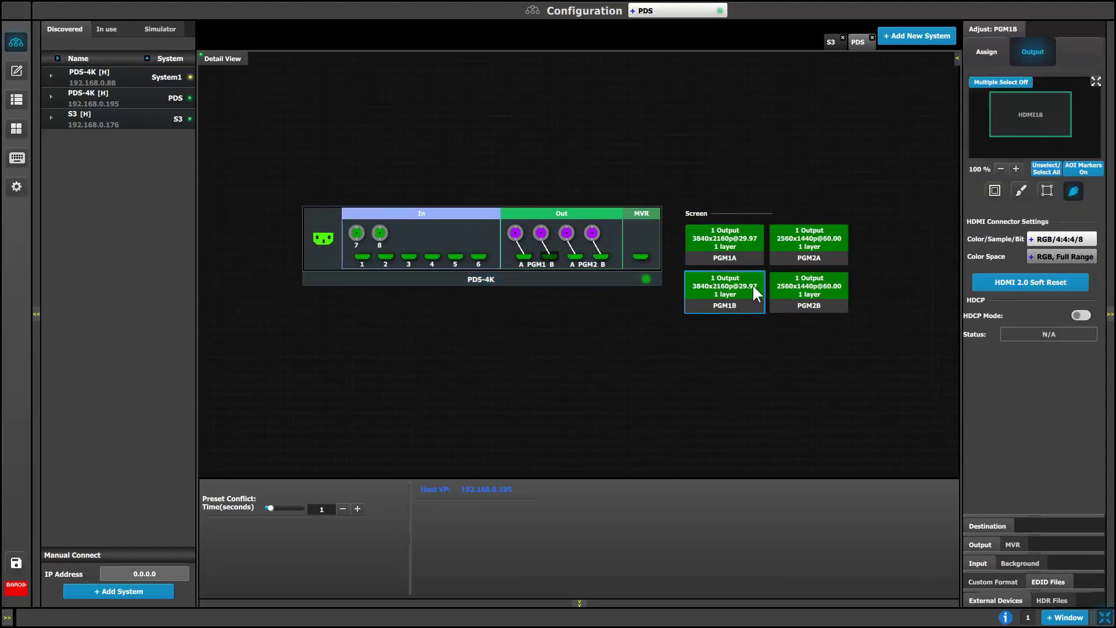
pyautogui.click(1034, 236)
pyautogui.click(1054, 284)
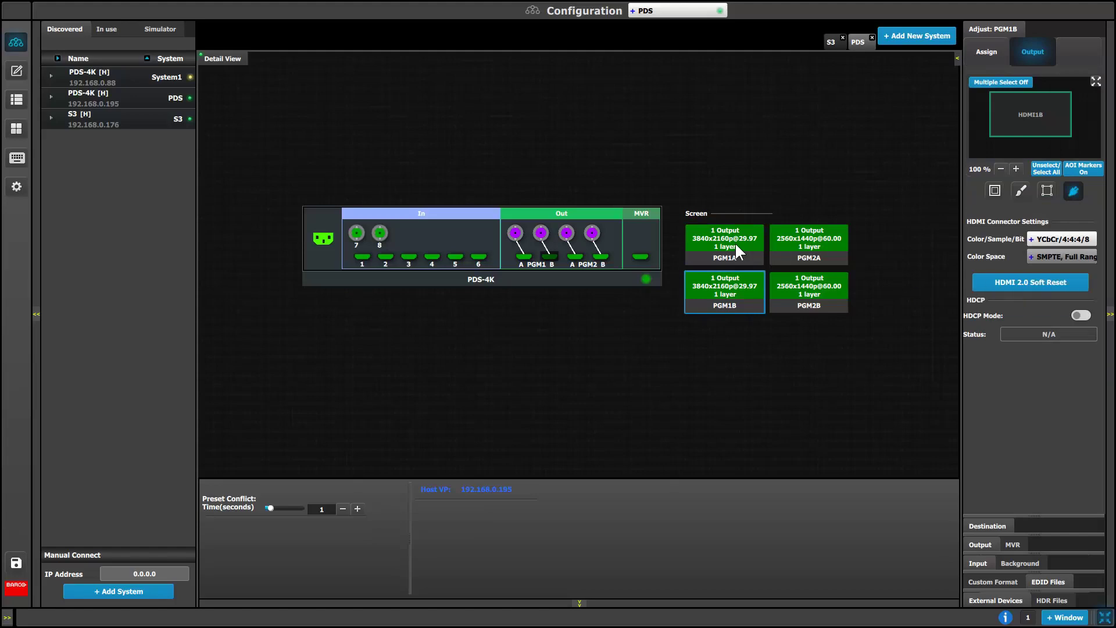
pyautogui.click(730, 296)
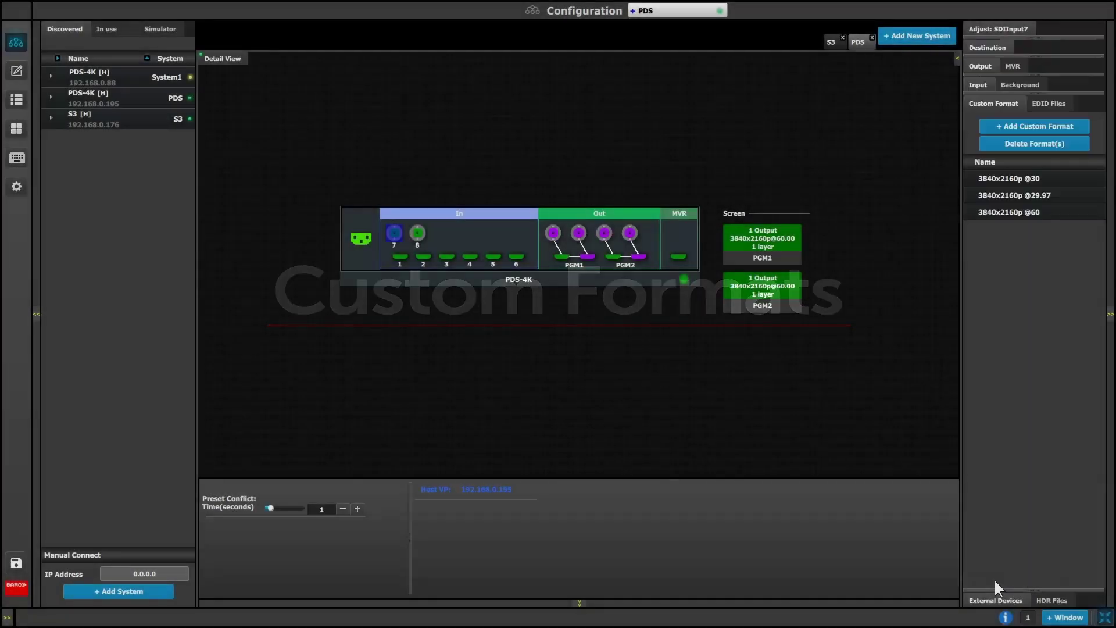
pyautogui.click(1000, 125)
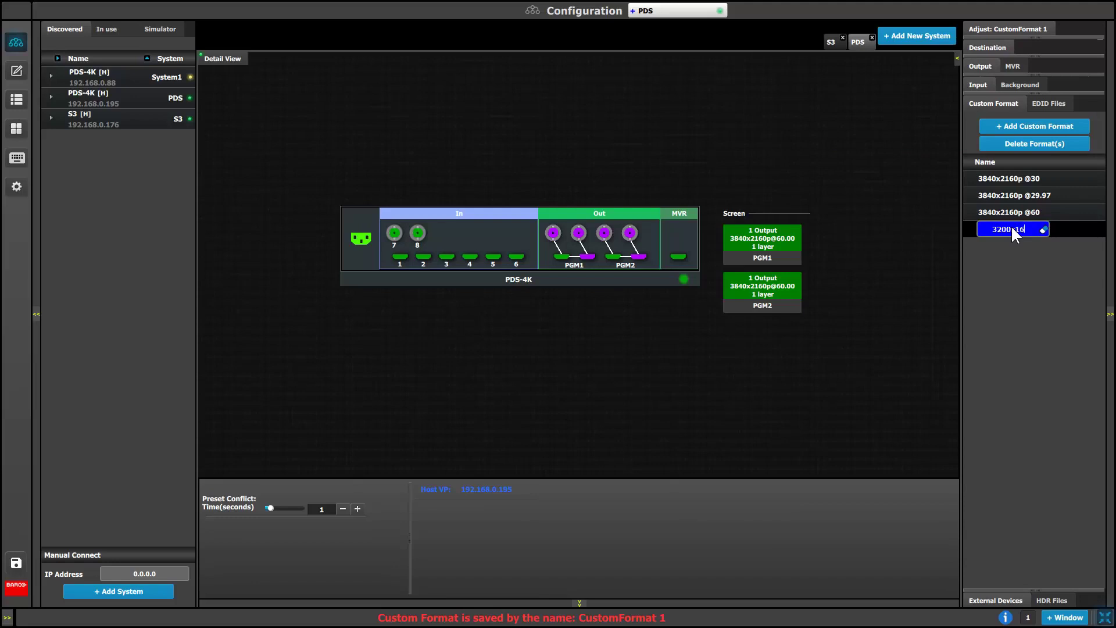
pyautogui.write('3200x1600 @60')
pyautogui.press('Return')
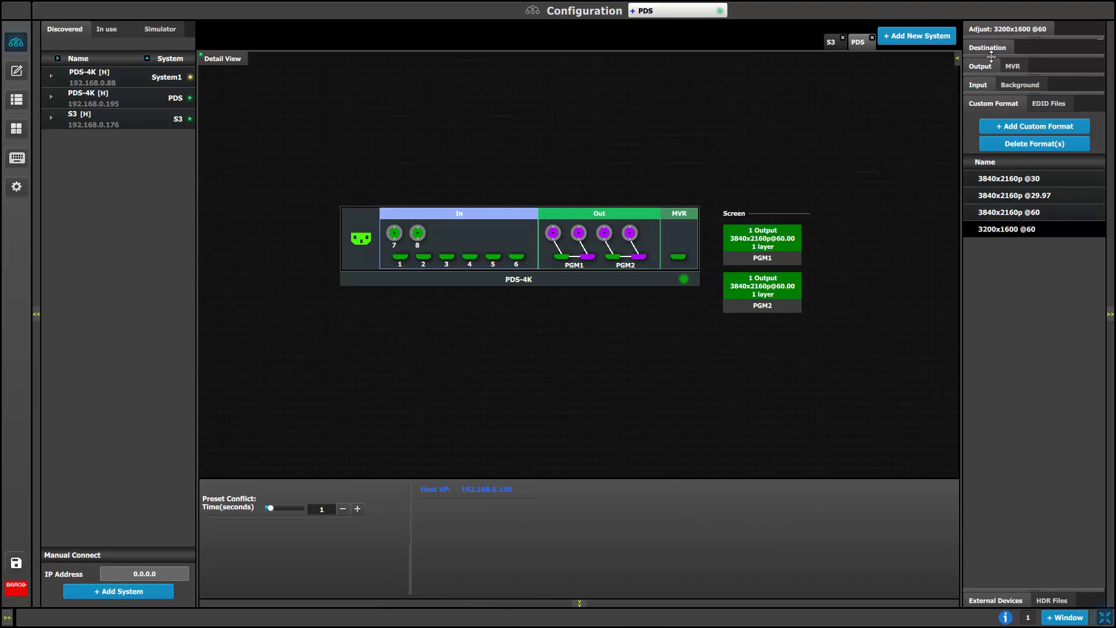
pyautogui.scroll(-2, 1046, 433)
pyautogui.write('32')
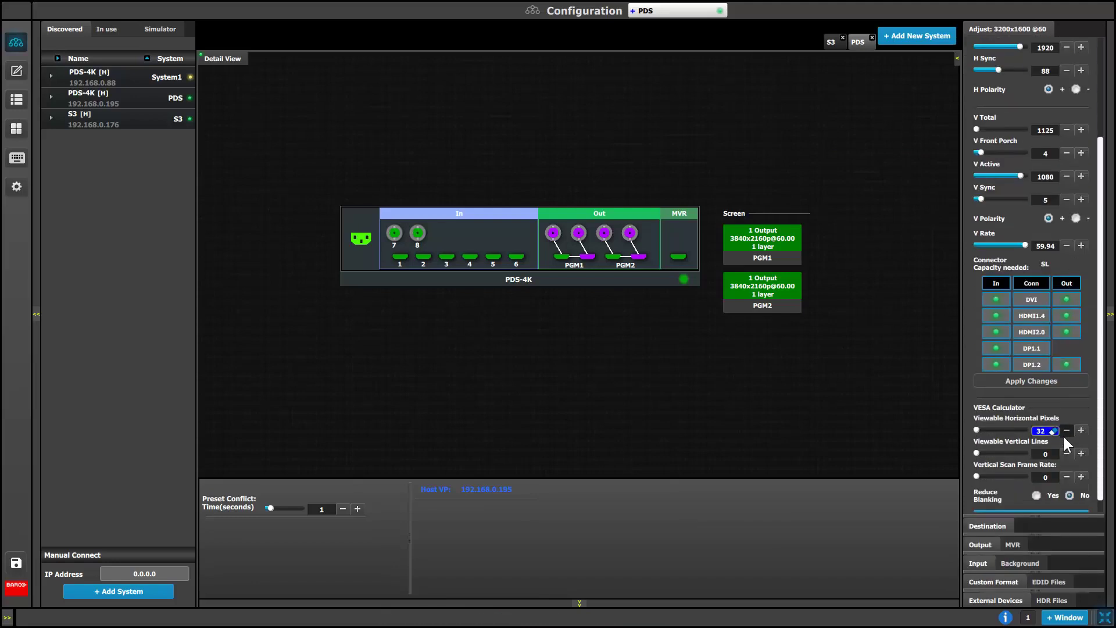
pyautogui.write('00')
pyautogui.press('Tab')
pyautogui.write('1600')
pyautogui.press('Tab')
pyautogui.write('60')
pyautogui.press('Tab')
# Step: Enable Version1 reduced blanking, calculate the VESA timings and apply them to the format
pyautogui.click(1037, 495)
pyautogui.scroll(-1, 1043, 494)
pyautogui.click(1068, 439)
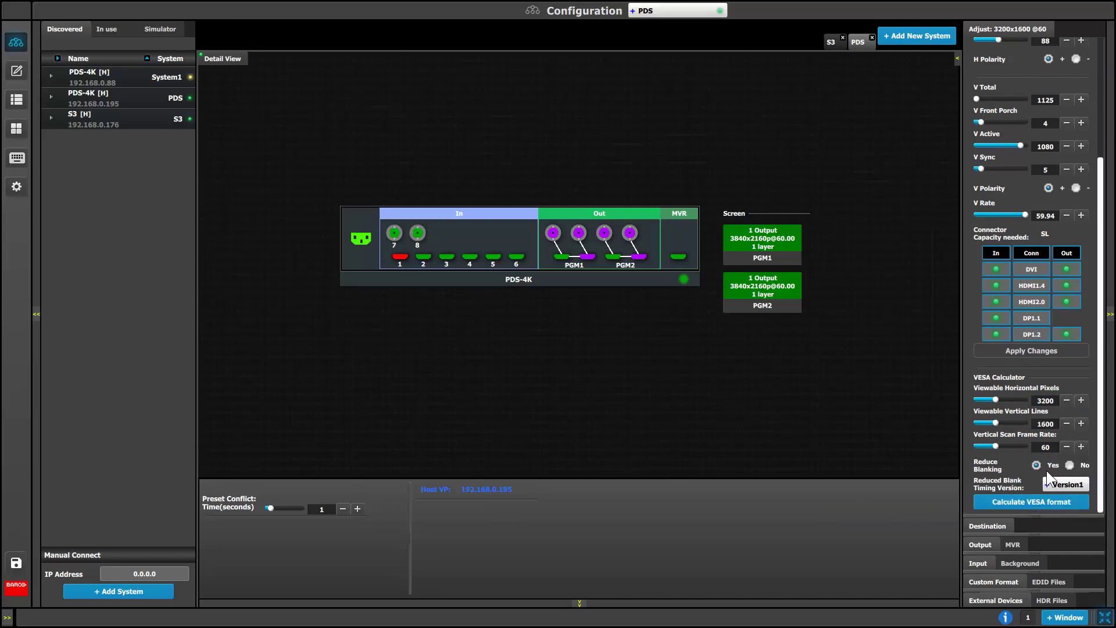
pyautogui.click(1032, 502)
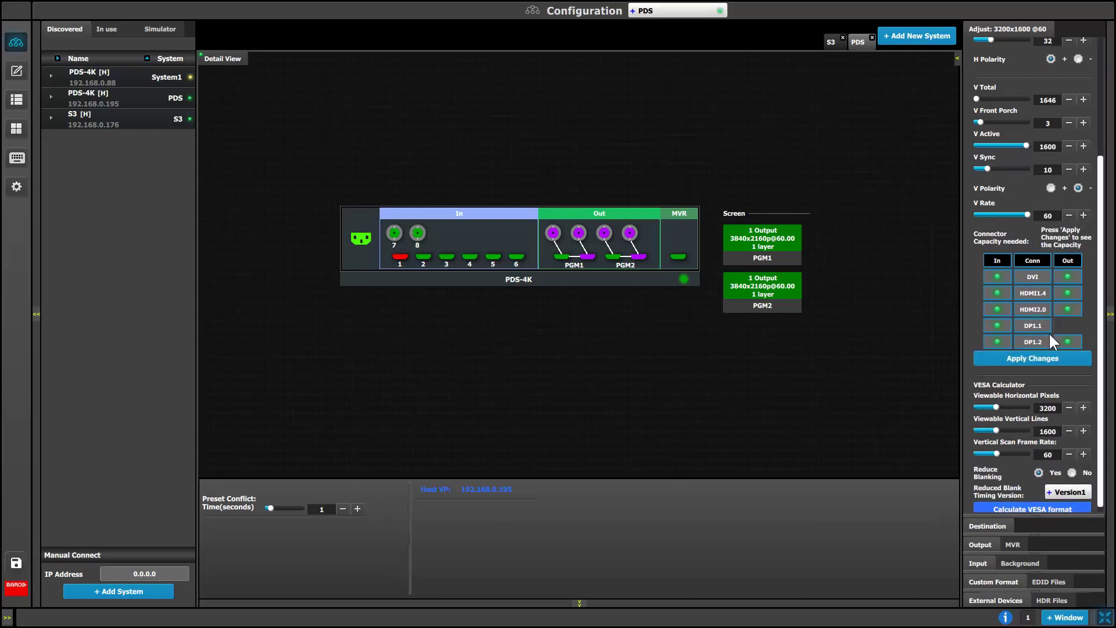
pyautogui.click(1039, 356)
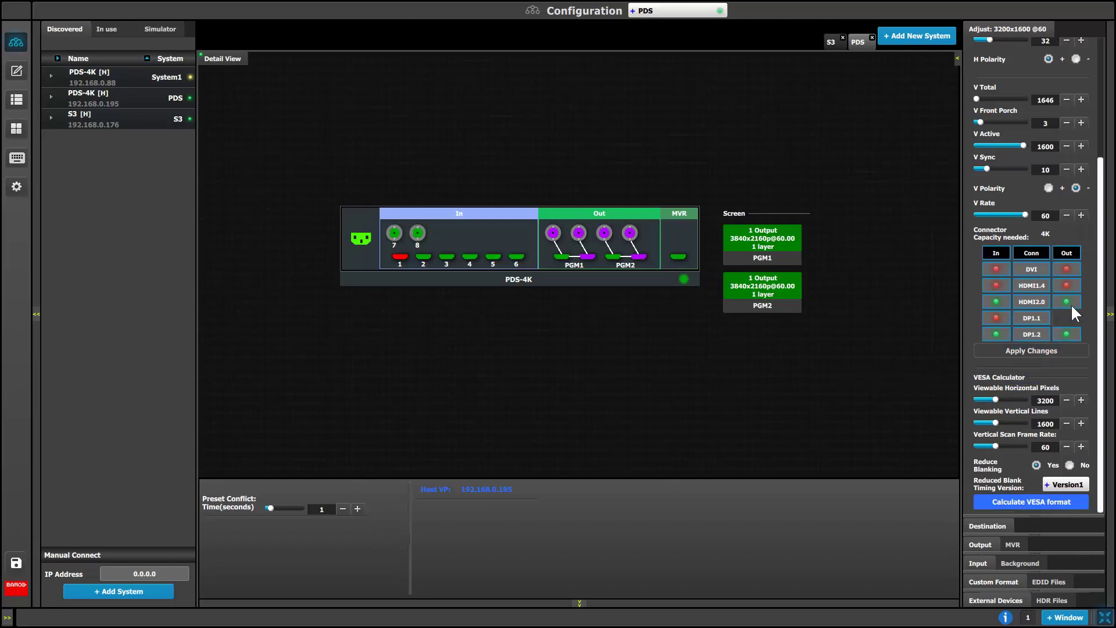
pyautogui.click(768, 243)
pyautogui.click(978, 200)
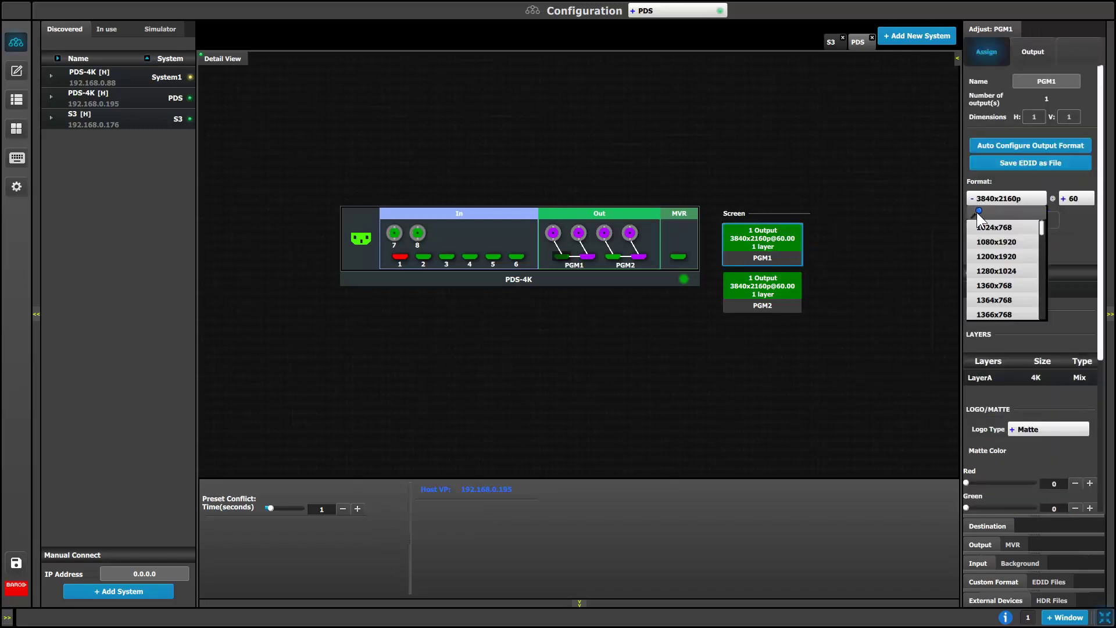
pyautogui.click(975, 225)
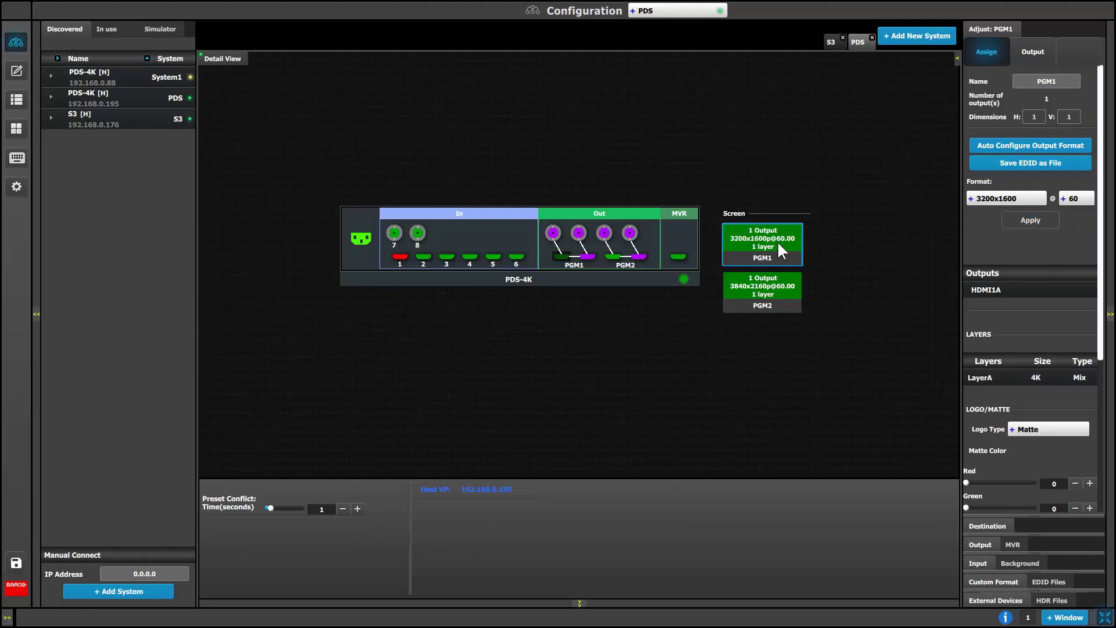
pyautogui.click(22, 556)
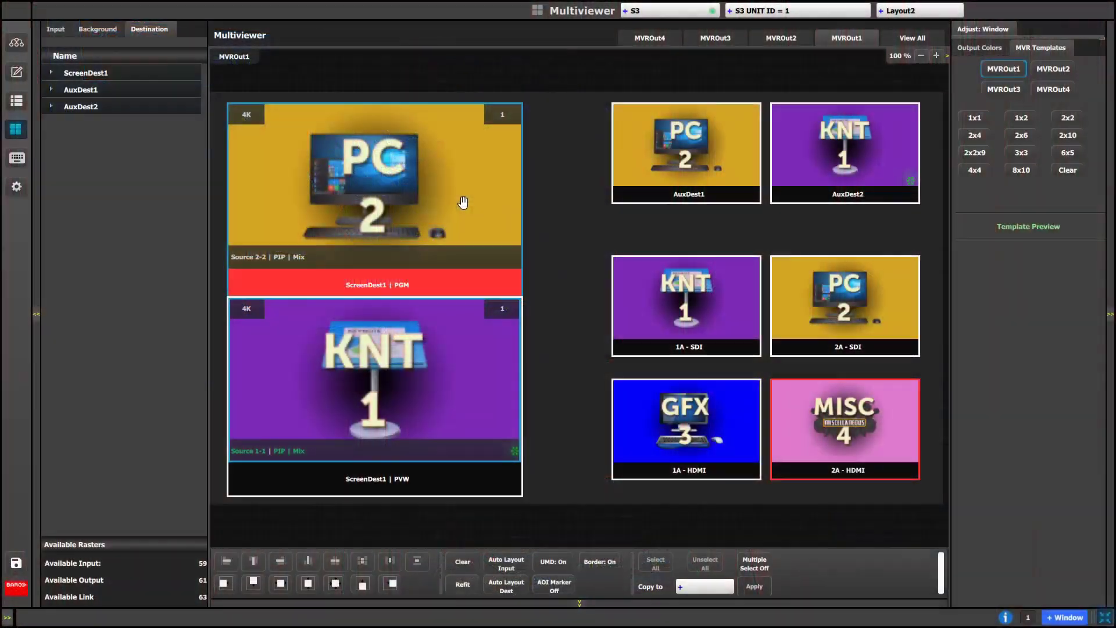
# Step: Switch on tally indications for the AuxDest1, AuxDest2, 1A - SDI, 2A - SDI and 1A - HDMI windows
pyautogui.click(997, 29)
pyautogui.click(766, 127)
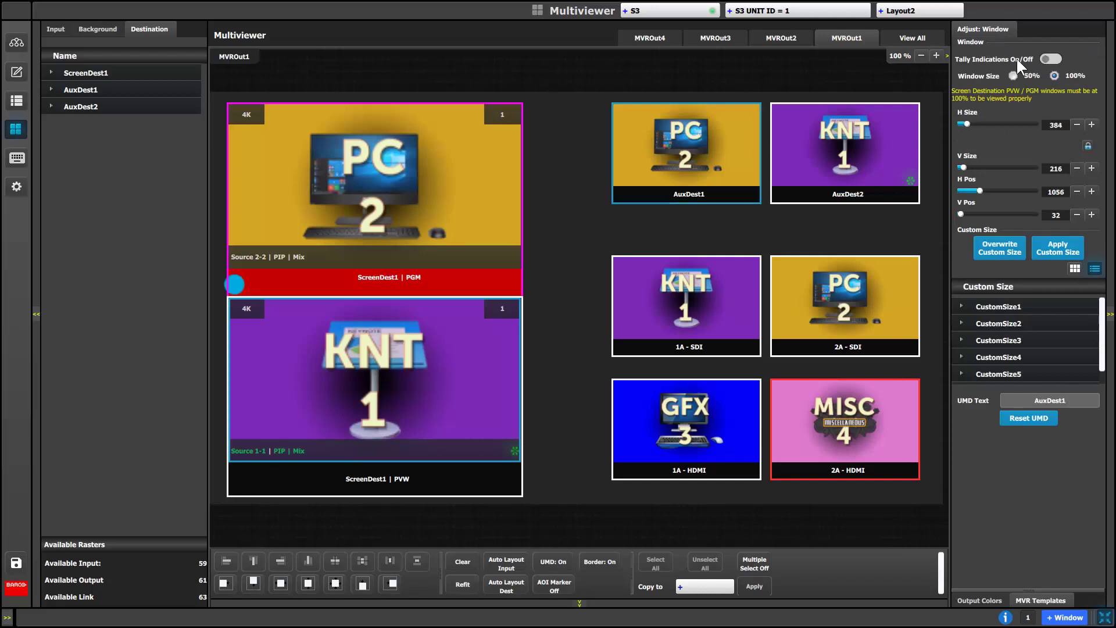
pyautogui.click(866, 139)
pyautogui.click(1051, 58)
pyautogui.click(730, 267)
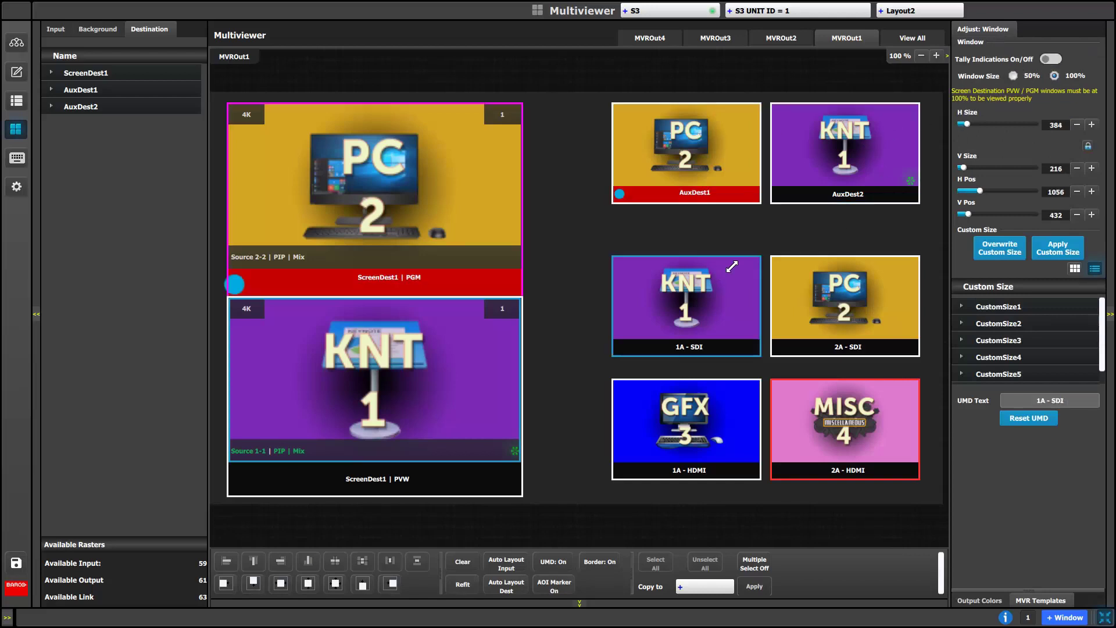
pyautogui.click(842, 291)
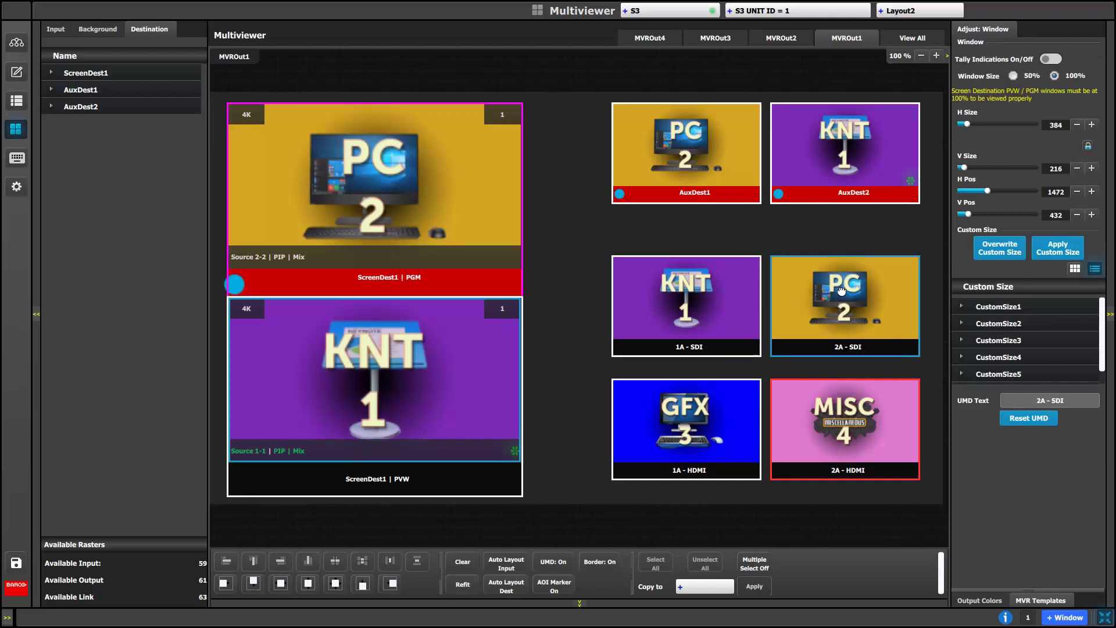
pyautogui.click(697, 425)
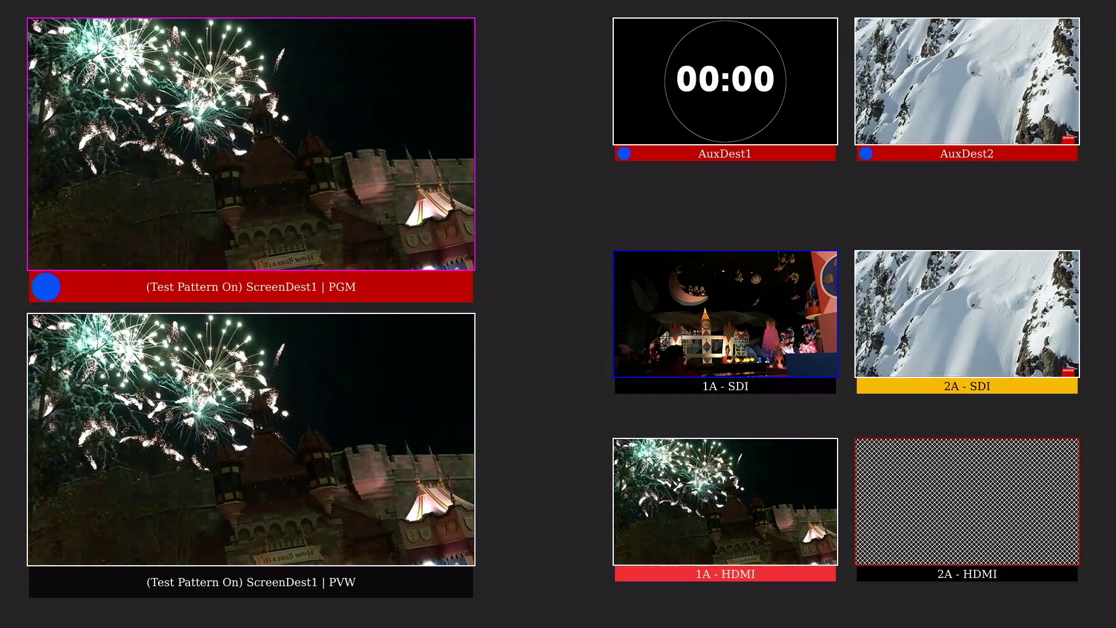
# Step: Put the 1A - SDI source on preview from its multiviewer window
pyautogui.click(726, 314)
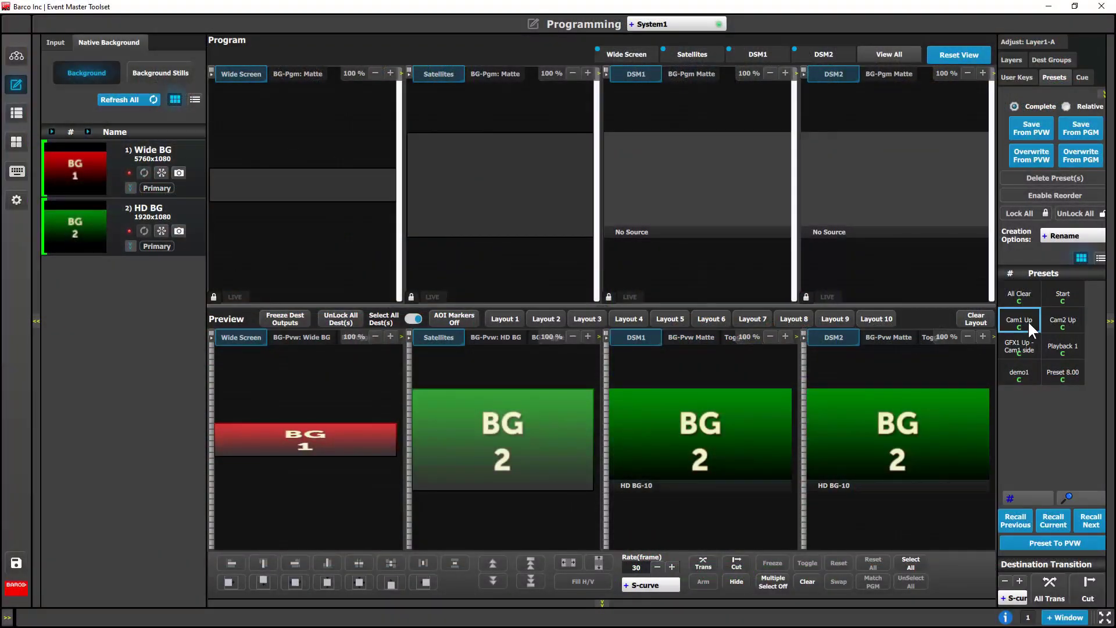
# Step: Recall Cam1 Up, take it to program, then recall Cam2 Up onto preview
pyautogui.click(1029, 326)
pyautogui.click(62, 43)
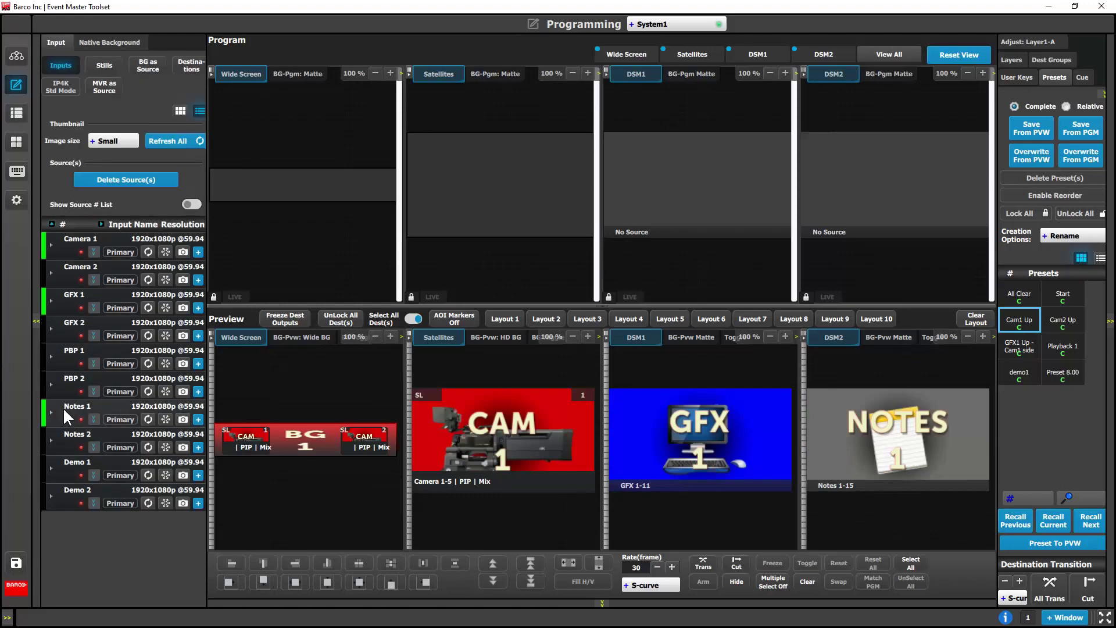
pyautogui.click(1056, 594)
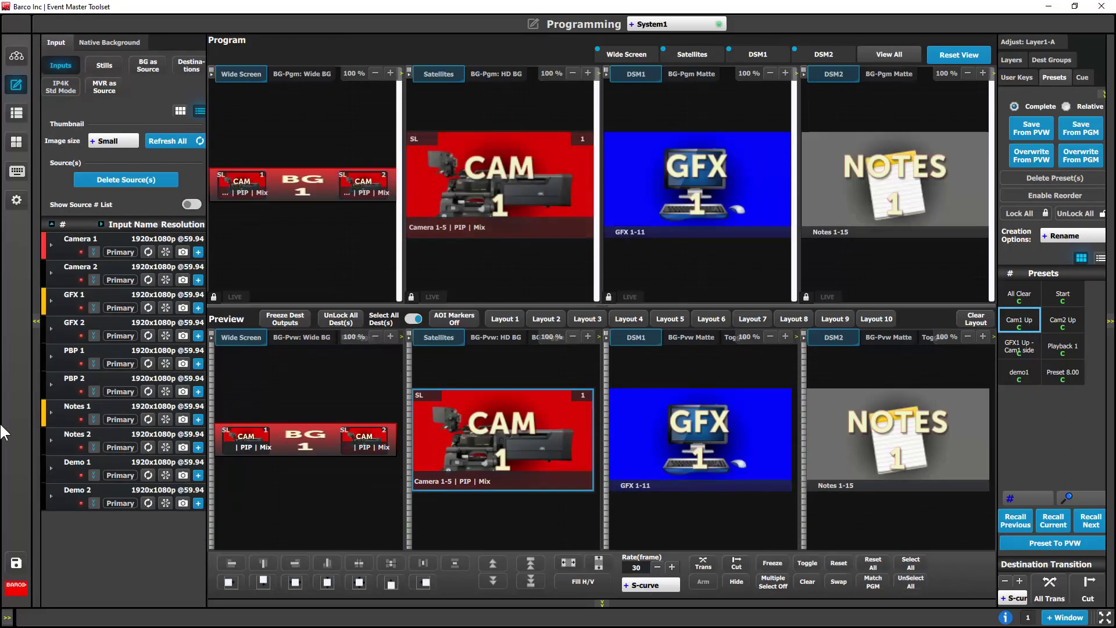
pyautogui.click(1070, 326)
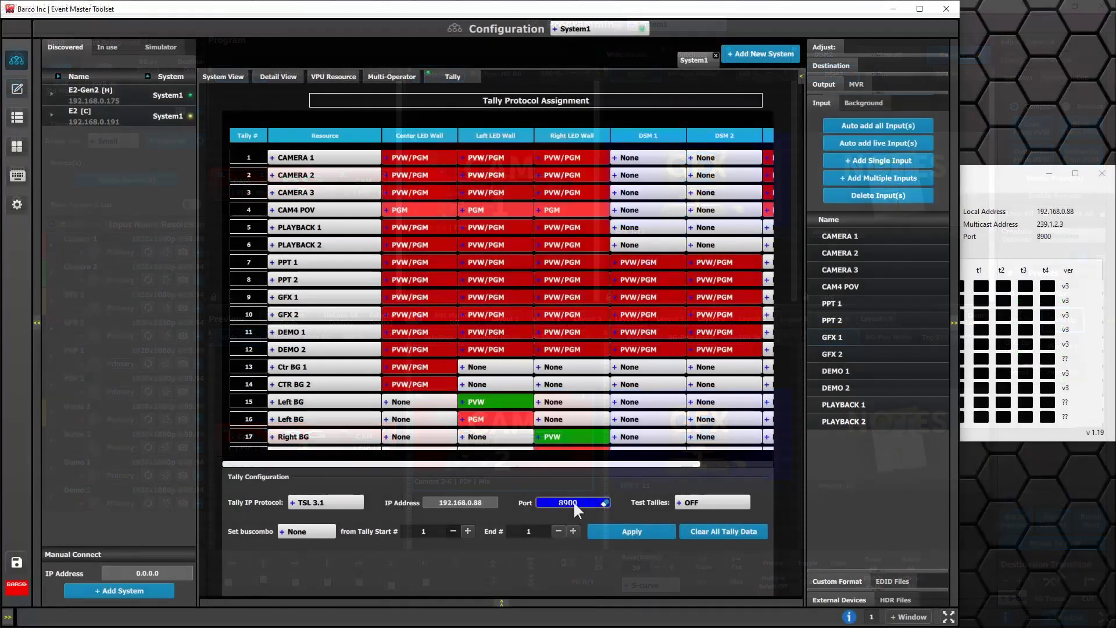
# Step: Leave the tally assignment screen for the E2-Gen2 System View configuration
pyautogui.click(17, 88)
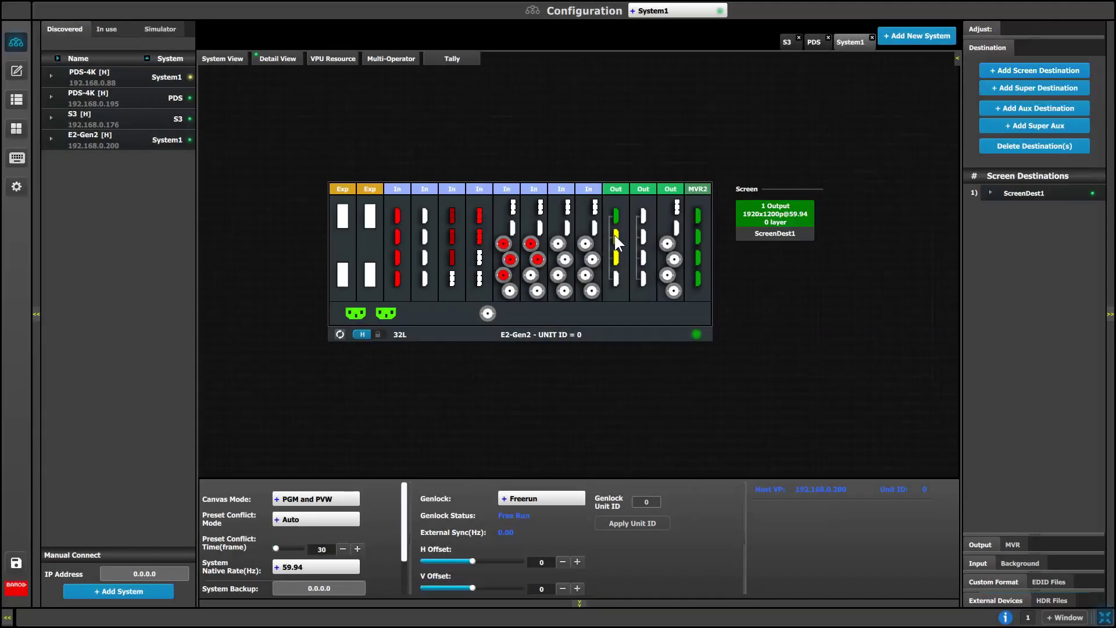
# Step: Add HDMIOutput2 to ScreenDest1 and set its H Offset to 2400 in Expert Mode
pyautogui.moveTo(615, 235); pyautogui.dragTo(769, 233)
pyautogui.click(785, 221)
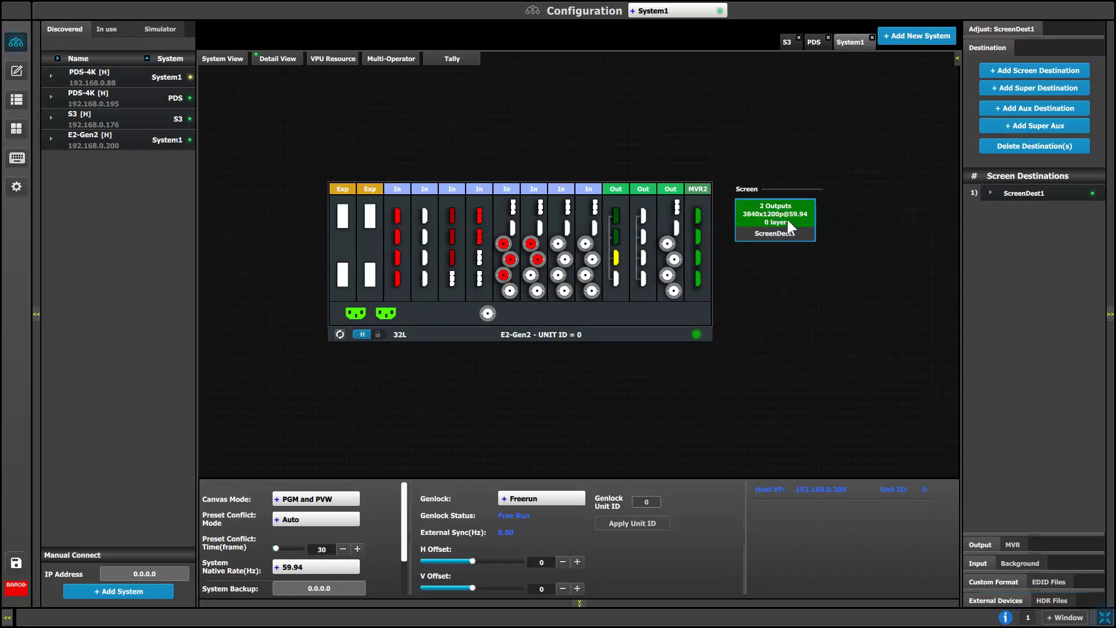
pyautogui.click(1018, 30)
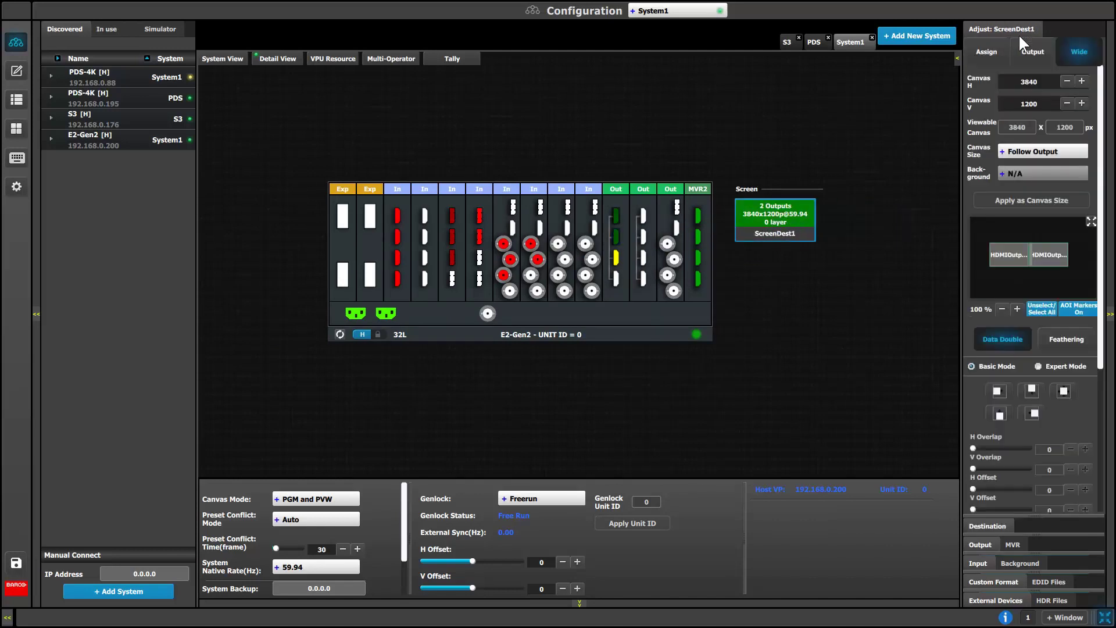
pyautogui.click(1090, 221)
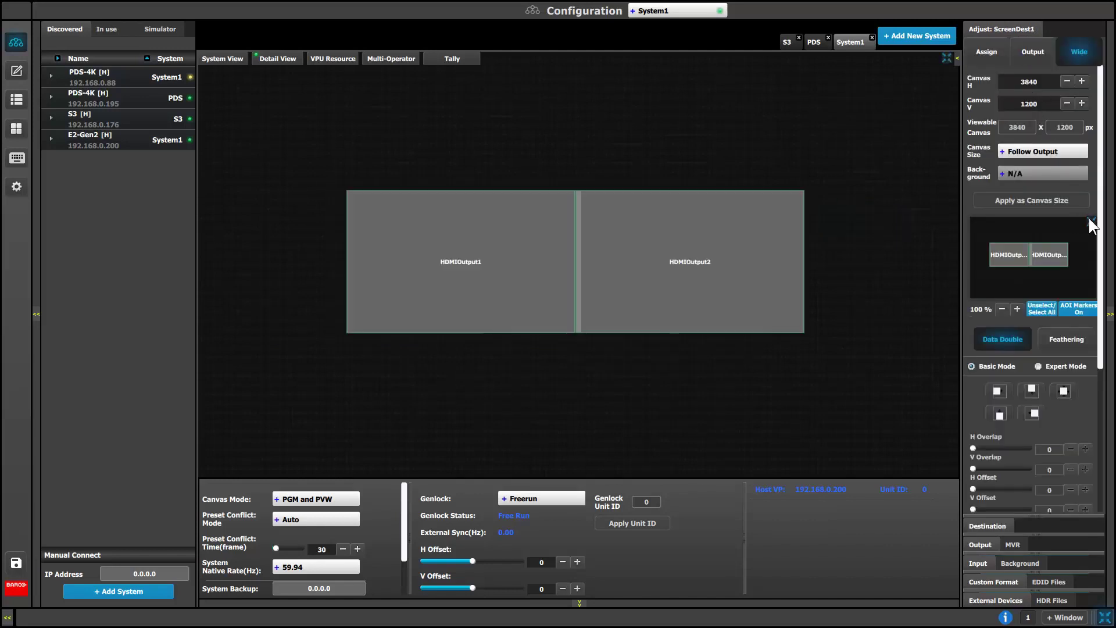
pyautogui.click(1039, 365)
pyautogui.click(713, 281)
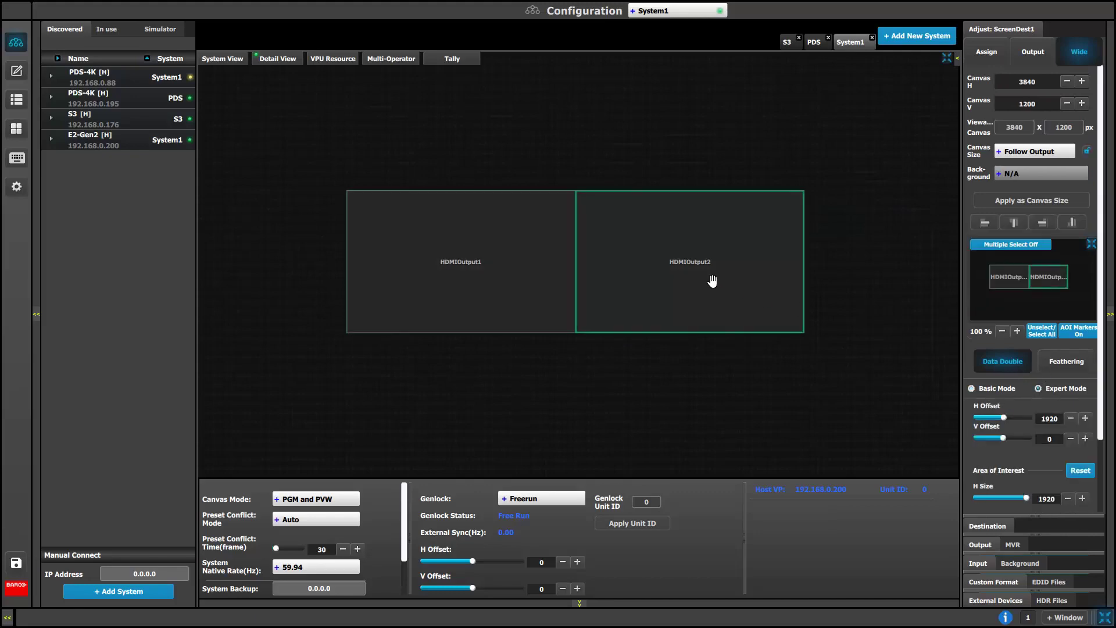
pyautogui.doubleClick(1050, 420)
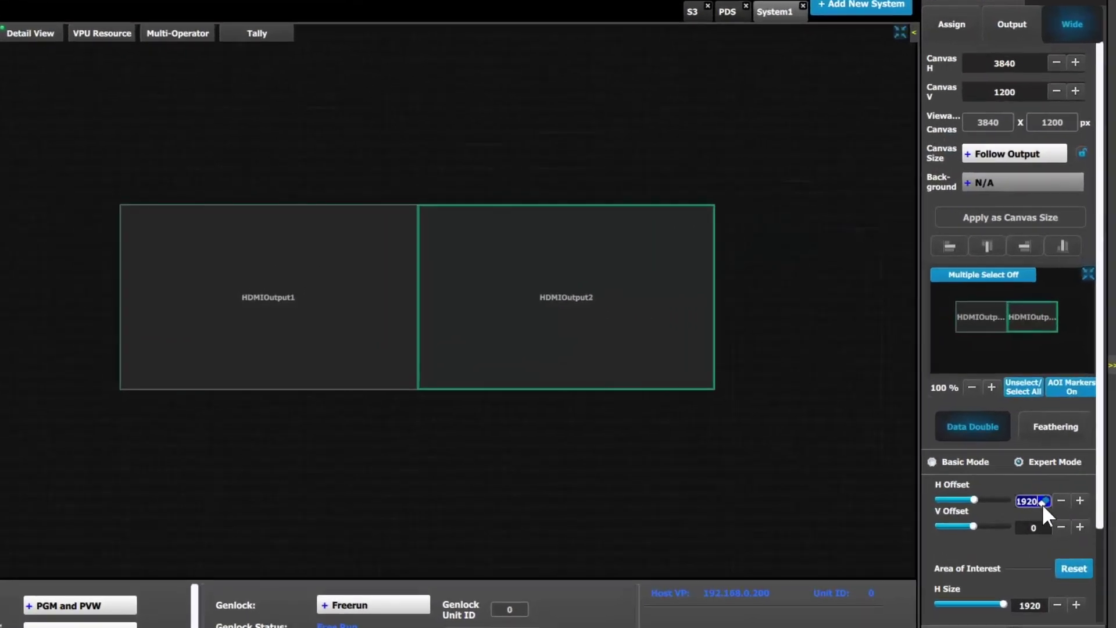
pyautogui.write('+480')
pyautogui.press('Return')
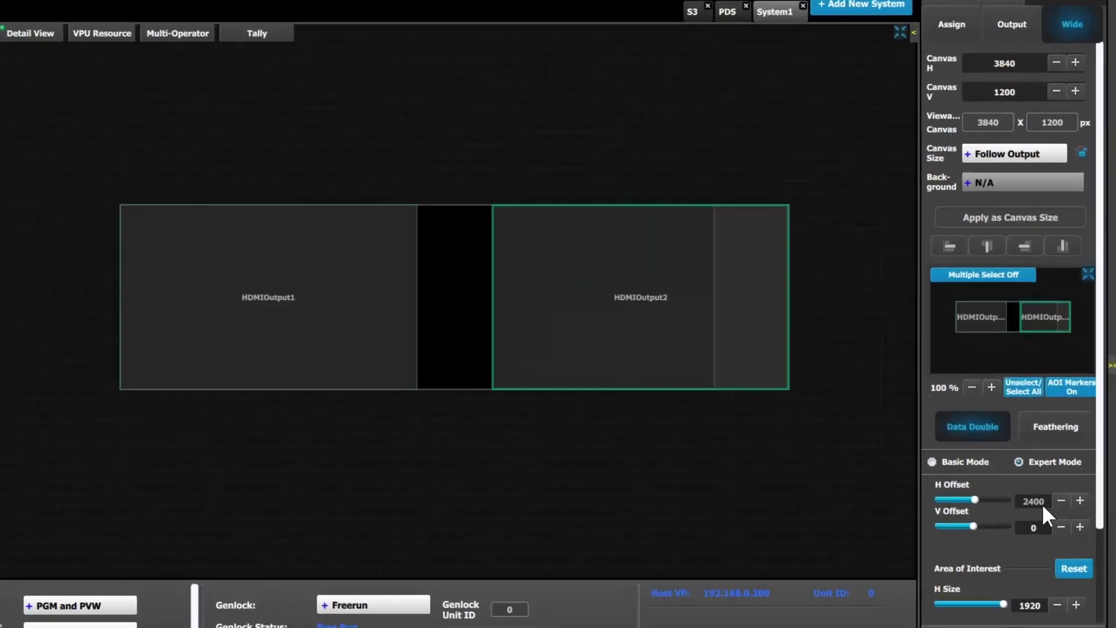
# Step: Widen the ScreenDest1 canvas to 4320 and lock the canvas size
pyautogui.doubleClick(1021, 65)
pyautogui.write('+480')
pyautogui.press('Return')
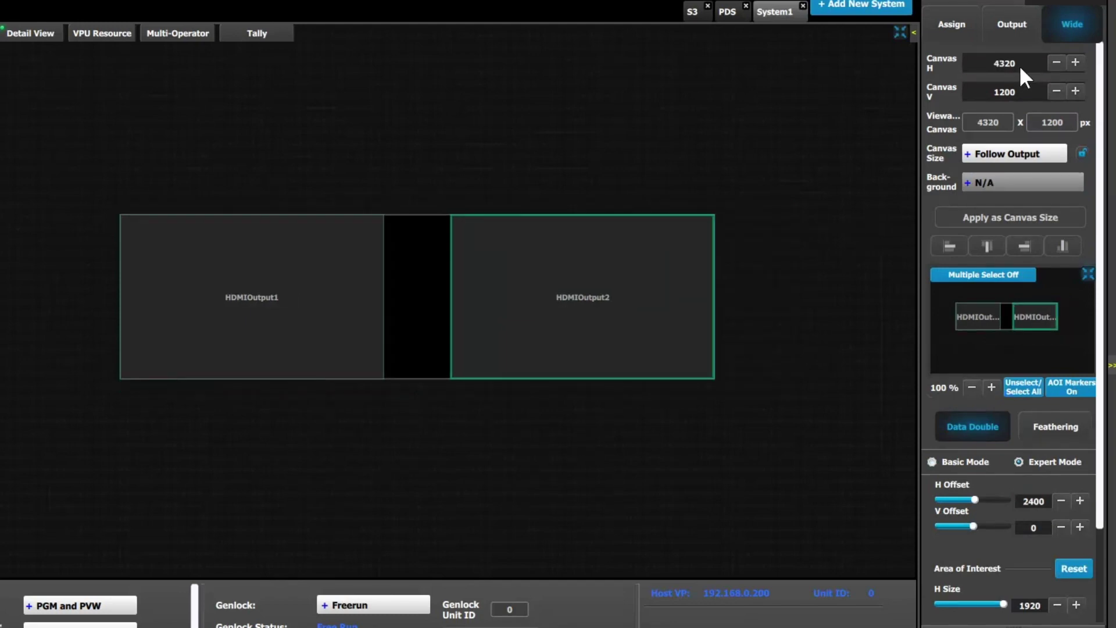
pyautogui.click(1083, 152)
# Step: Add a third output to ScreenDest1 and place HDMIOutput3 below the other two
pyautogui.click(900, 32)
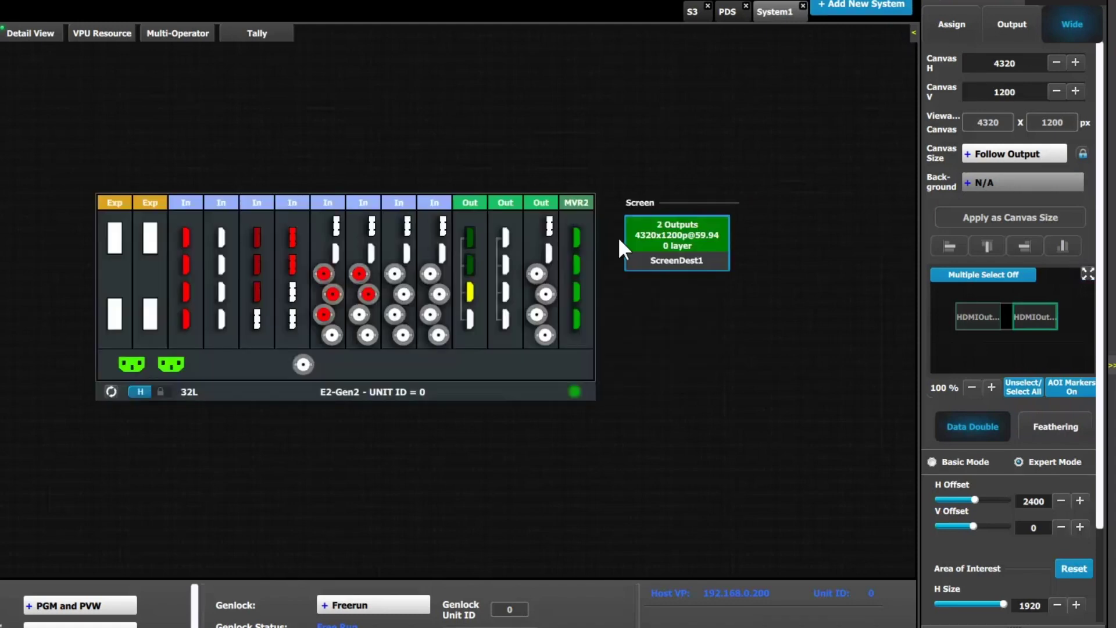
pyautogui.moveTo(468, 289); pyautogui.dragTo(659, 234)
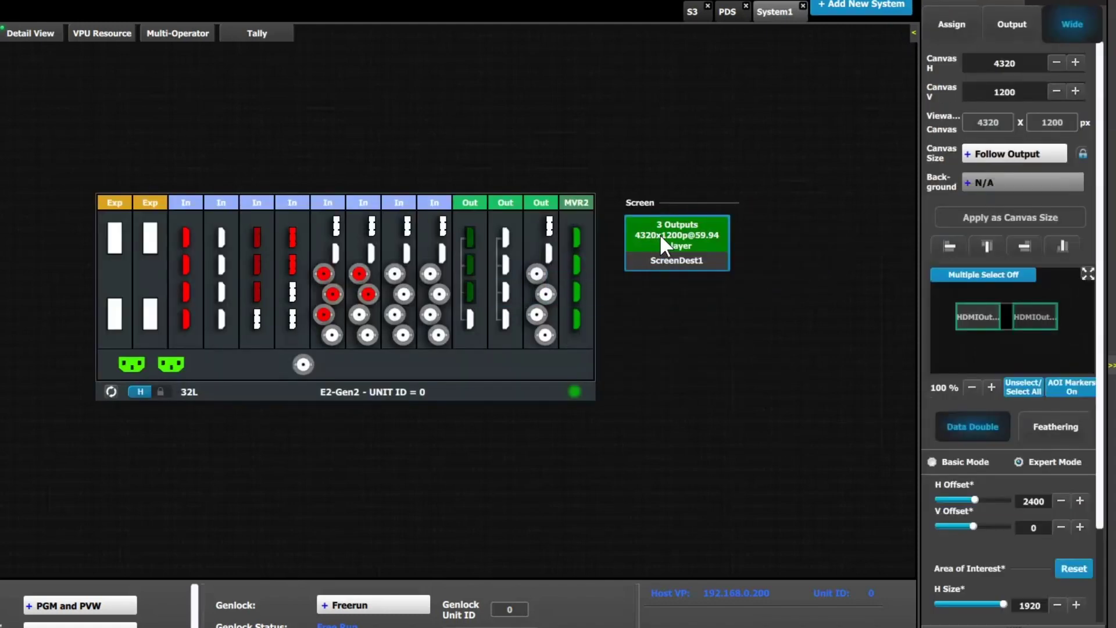
pyautogui.click(1086, 274)
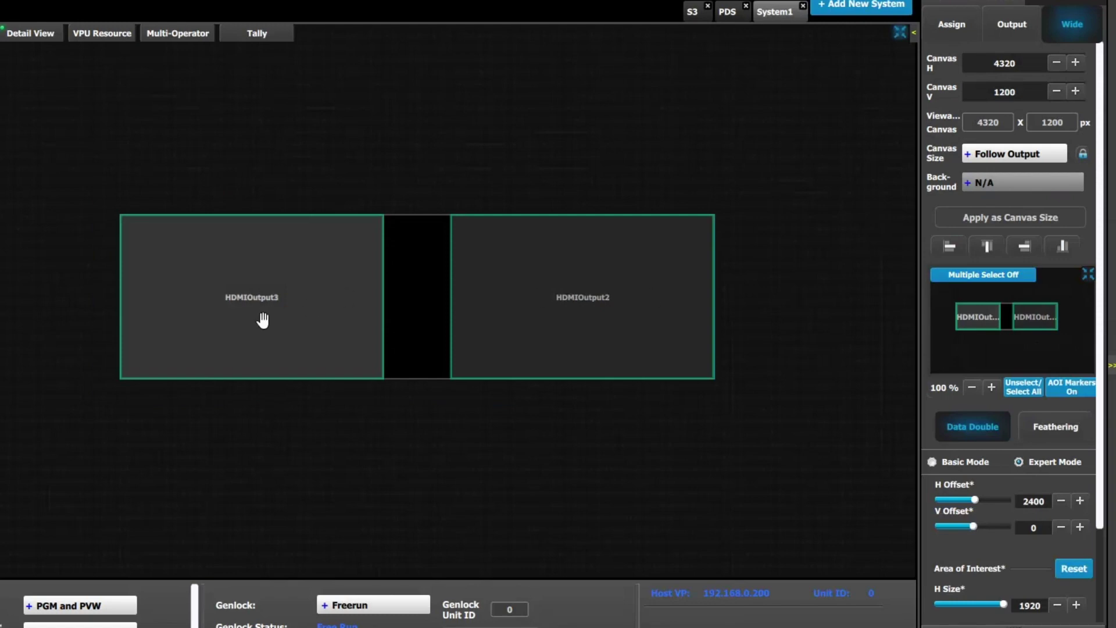
pyautogui.moveTo(263, 319); pyautogui.dragTo(433, 496)
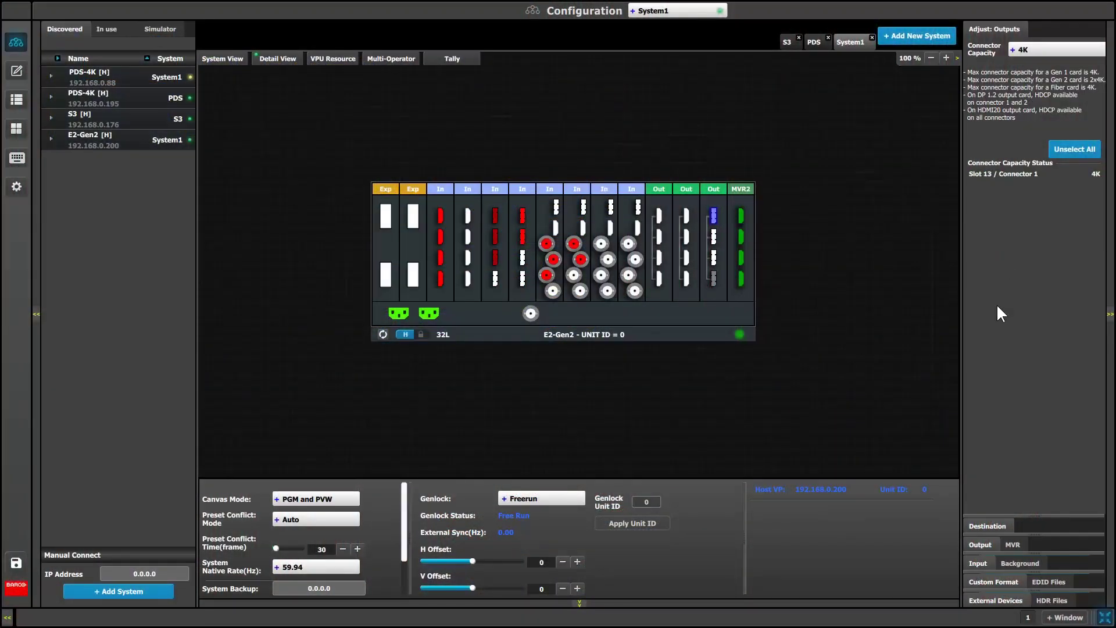
# Step: Add DPOutput1 at 8192x1080p VESA and create a screen destination fed by it
pyautogui.click(988, 546)
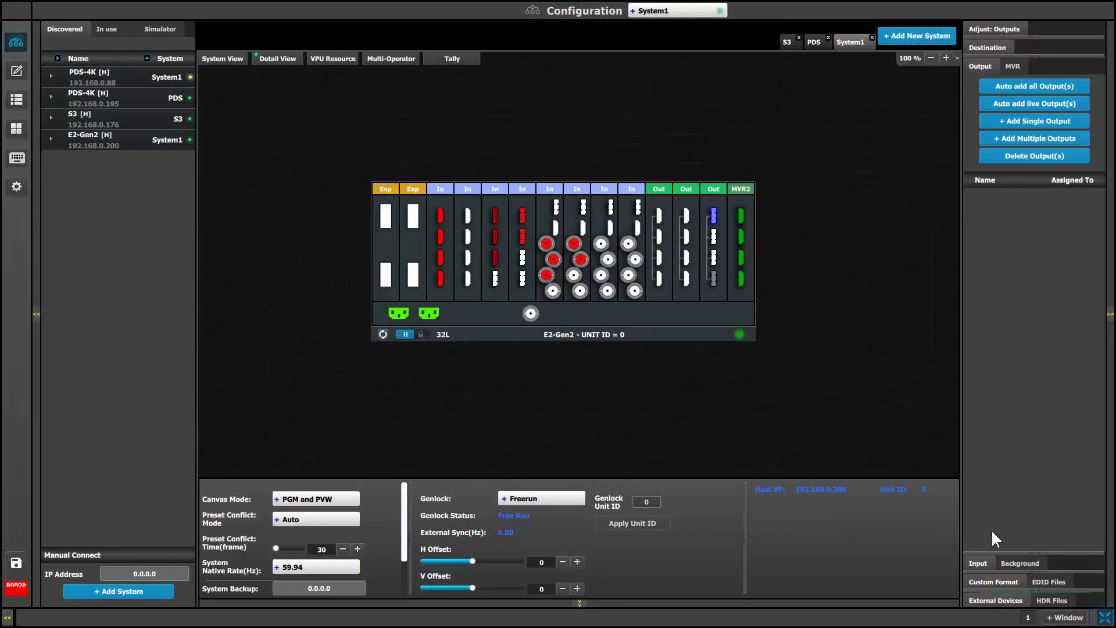
pyautogui.click(1036, 116)
pyautogui.click(1000, 195)
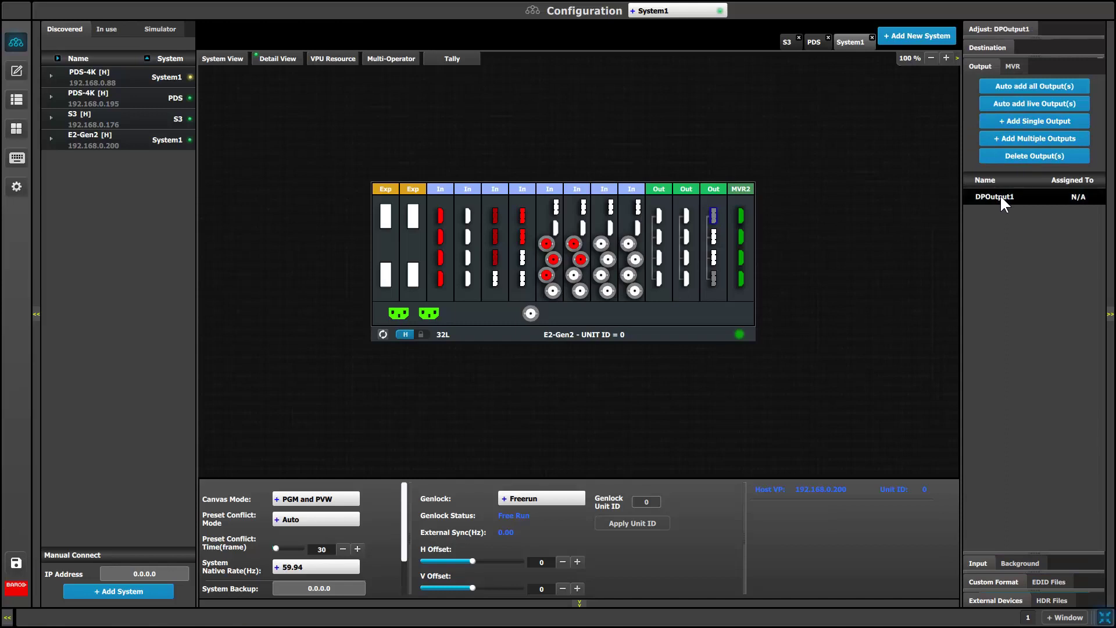
pyautogui.click(986, 26)
pyautogui.click(989, 157)
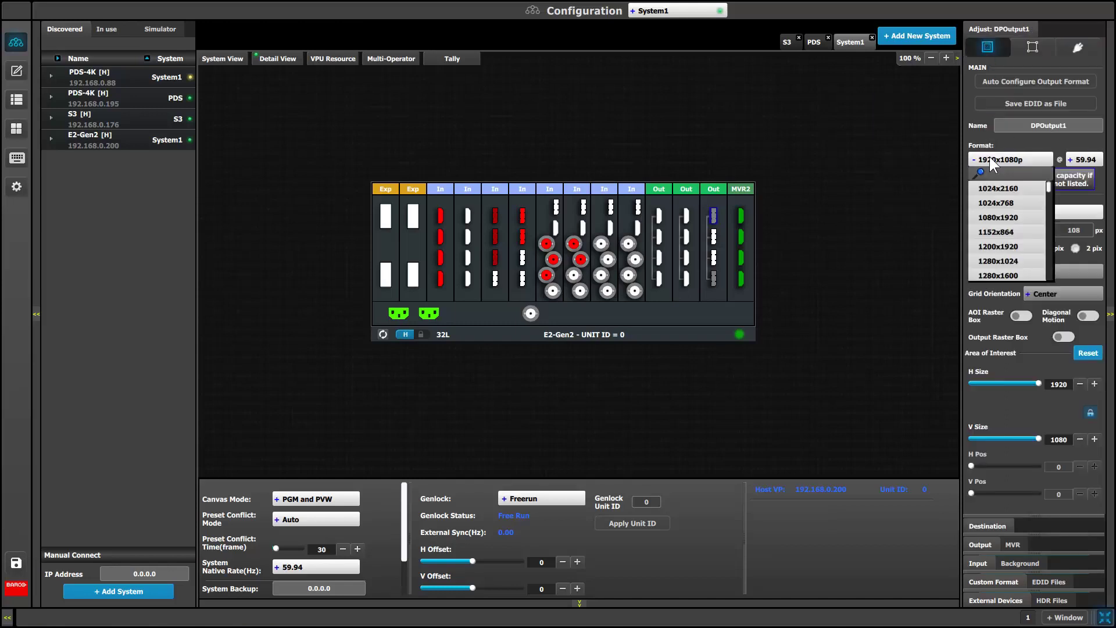
pyautogui.moveTo(1049, 186); pyautogui.dragTo(1046, 271)
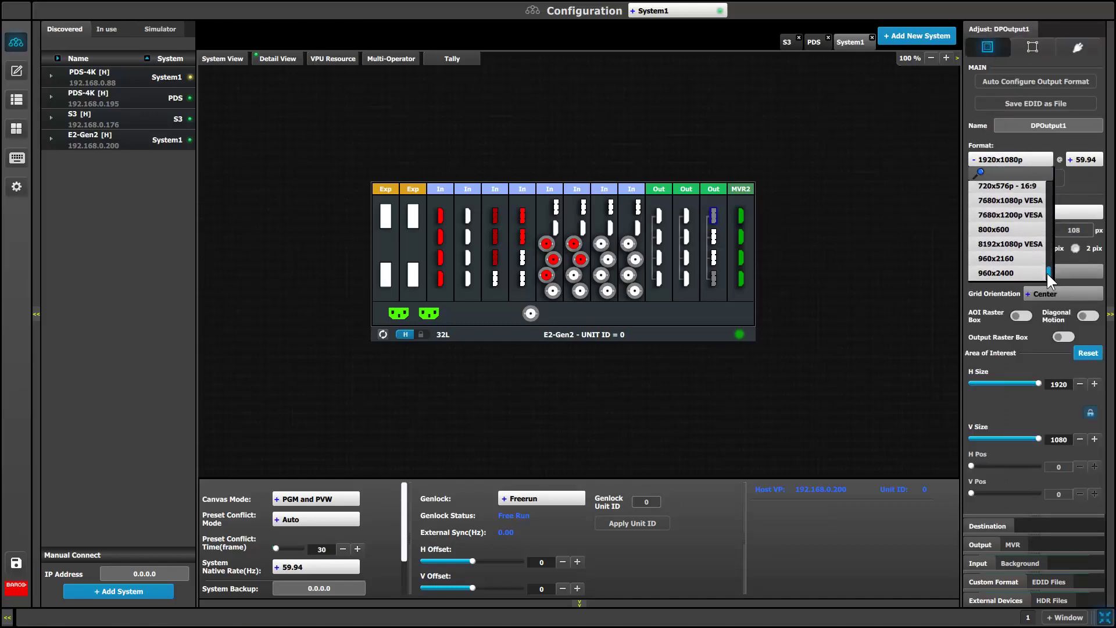
pyautogui.click(1014, 245)
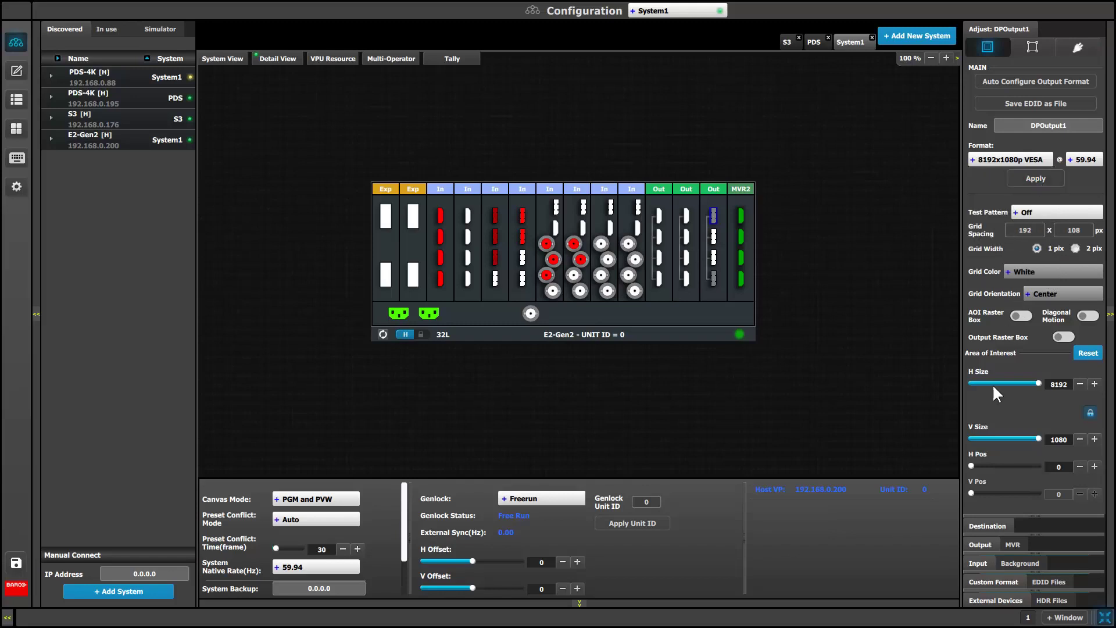
pyautogui.click(989, 521)
pyautogui.click(1004, 69)
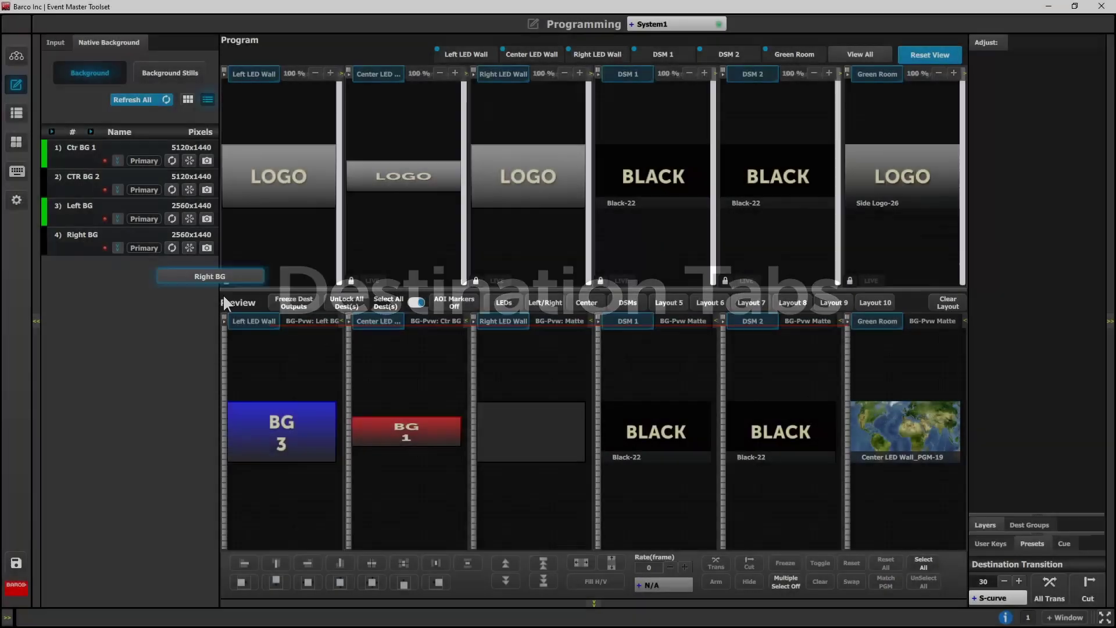
# Step: Place Right BG on the Right LED Wall and add GFX 1 layers to the Left and Right walls
pyautogui.moveTo(82, 234); pyautogui.dragTo(504, 429)
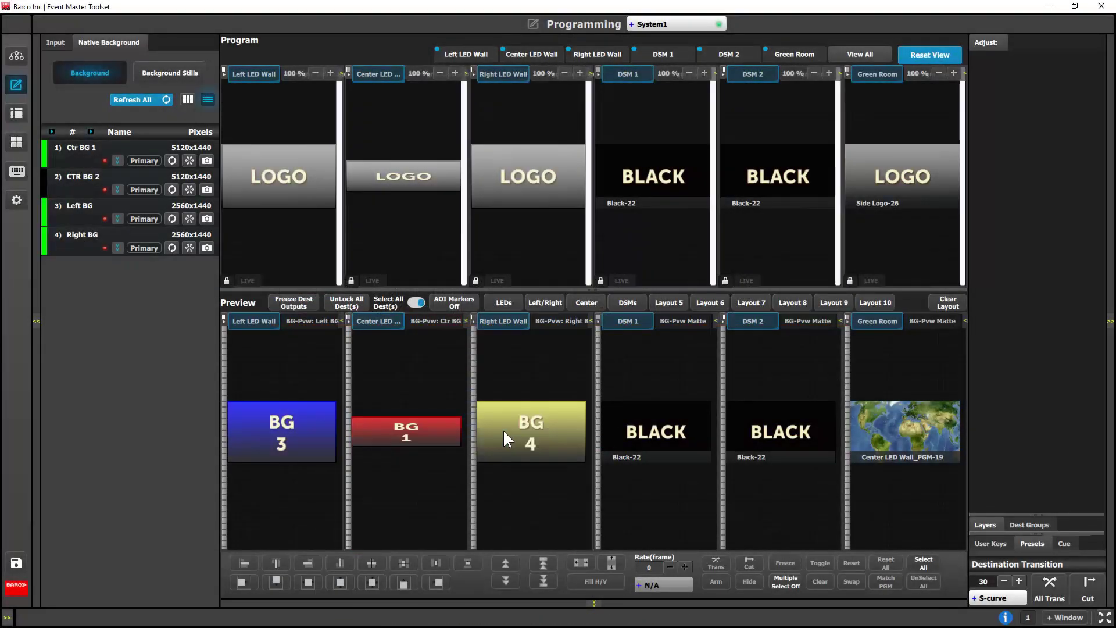
pyautogui.click(55, 43)
pyautogui.click(508, 303)
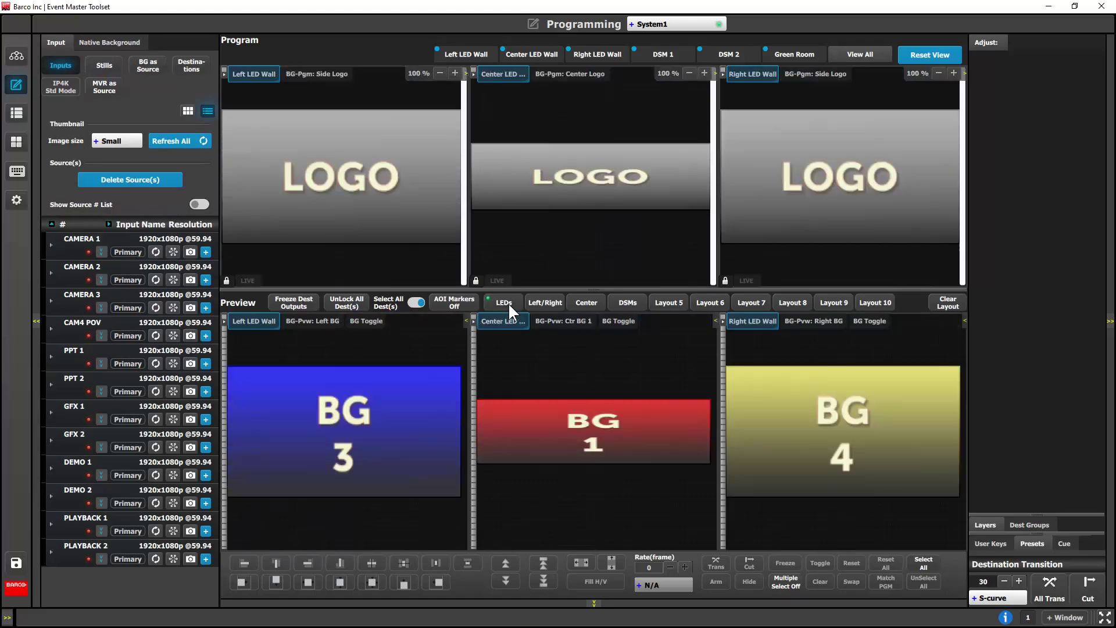
pyautogui.moveTo(124, 419); pyautogui.dragTo(277, 392)
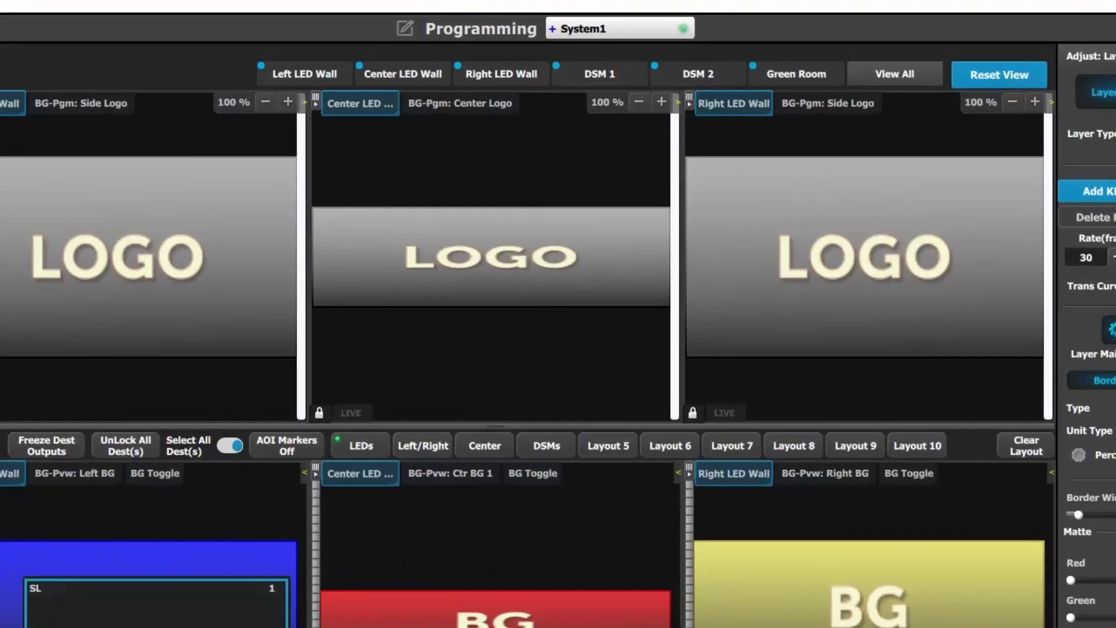
pyautogui.moveTo(1, 582); pyautogui.dragTo(785, 593)
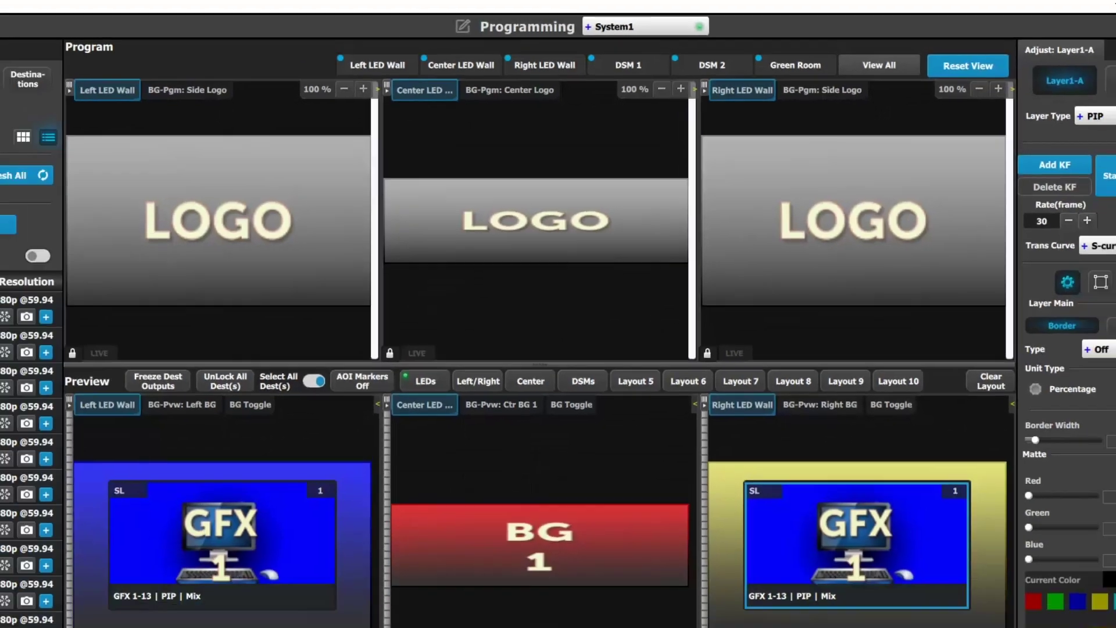
# Step: Add GFX 1 as a centred PIP layer on the Center LED Wall preview
pyautogui.click(1115, 113)
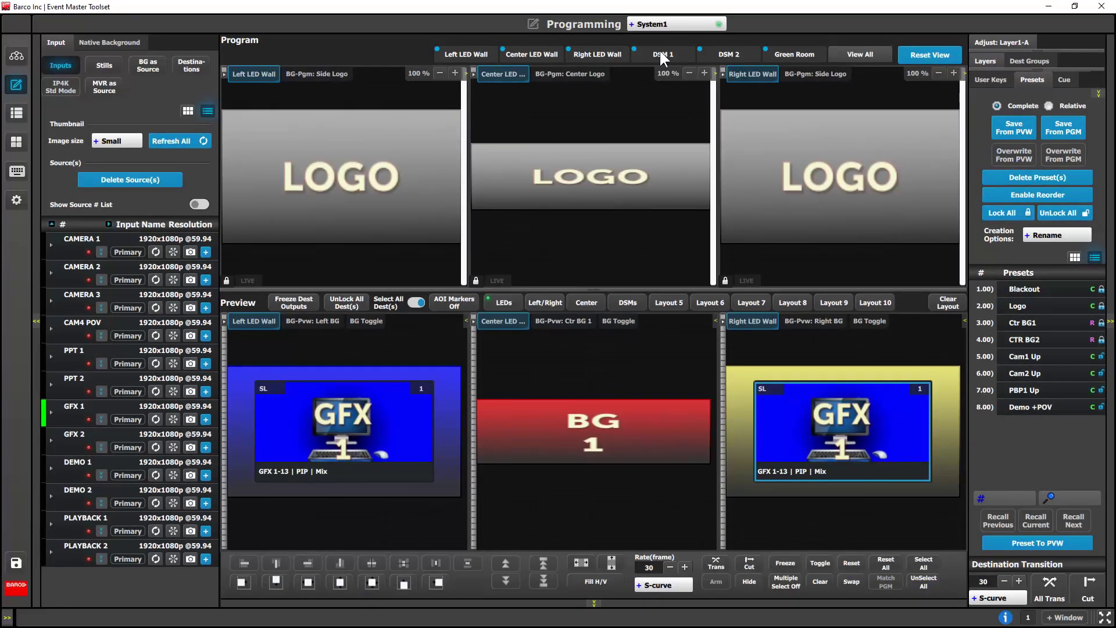
pyautogui.click(842, 52)
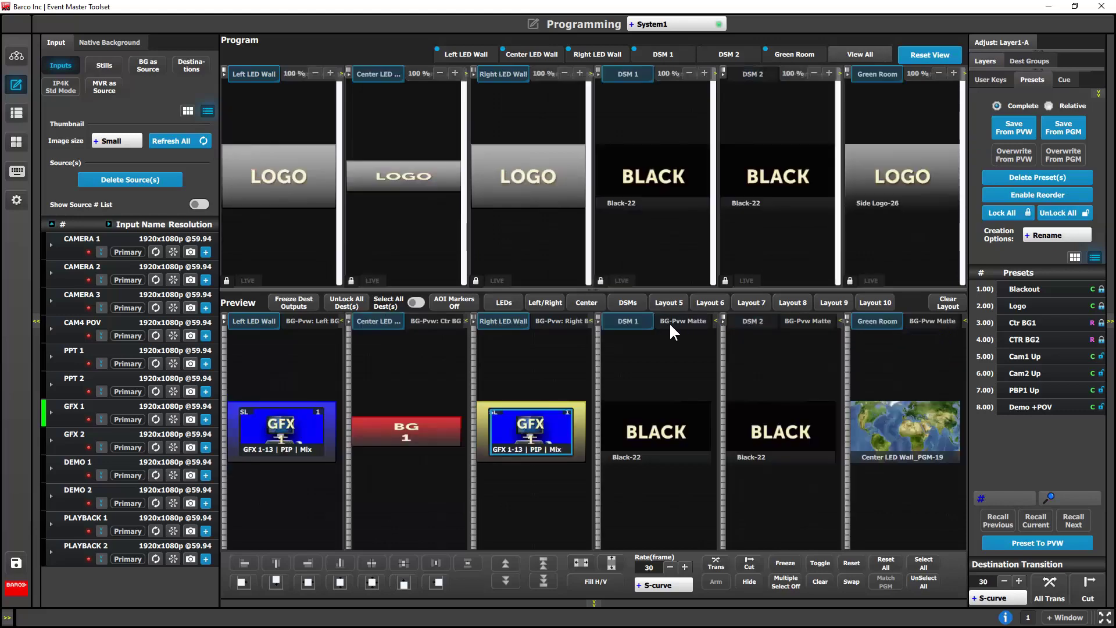
pyautogui.click(569, 304)
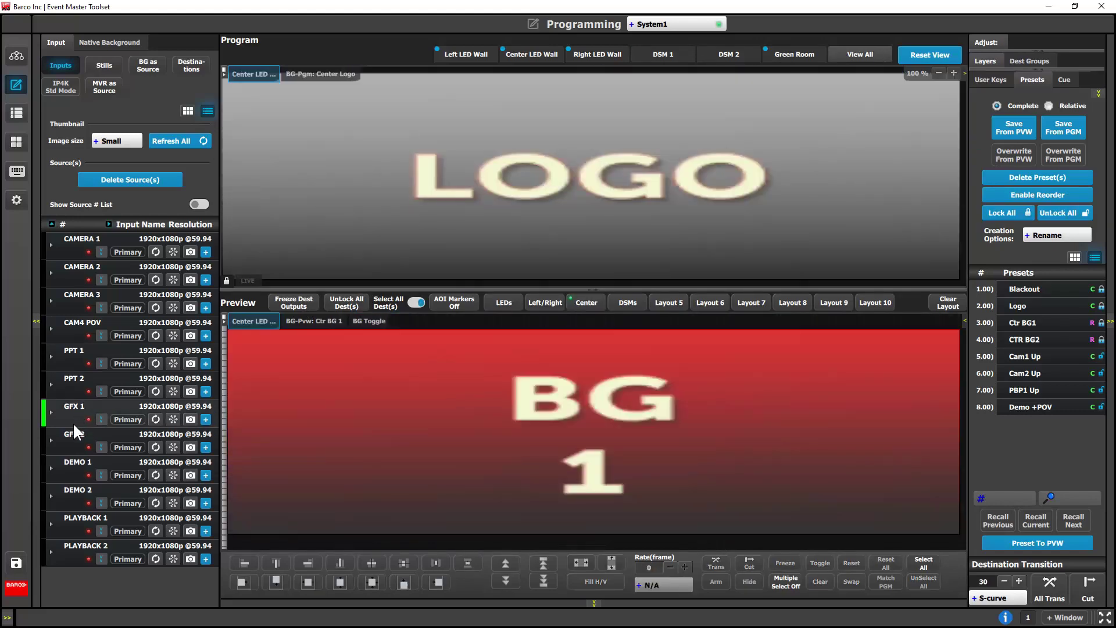
pyautogui.moveTo(72, 422); pyautogui.dragTo(483, 375)
pyautogui.click(369, 581)
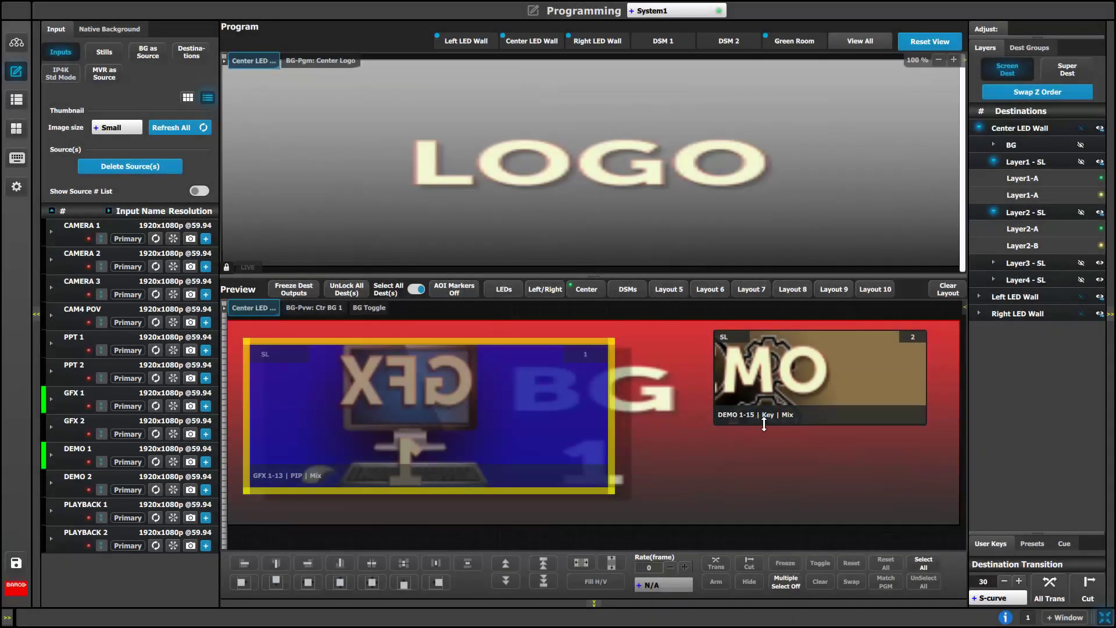
# Step: Reset both the GFX PIP and DEMO layers to their default size and position
pyautogui.click(404, 468)
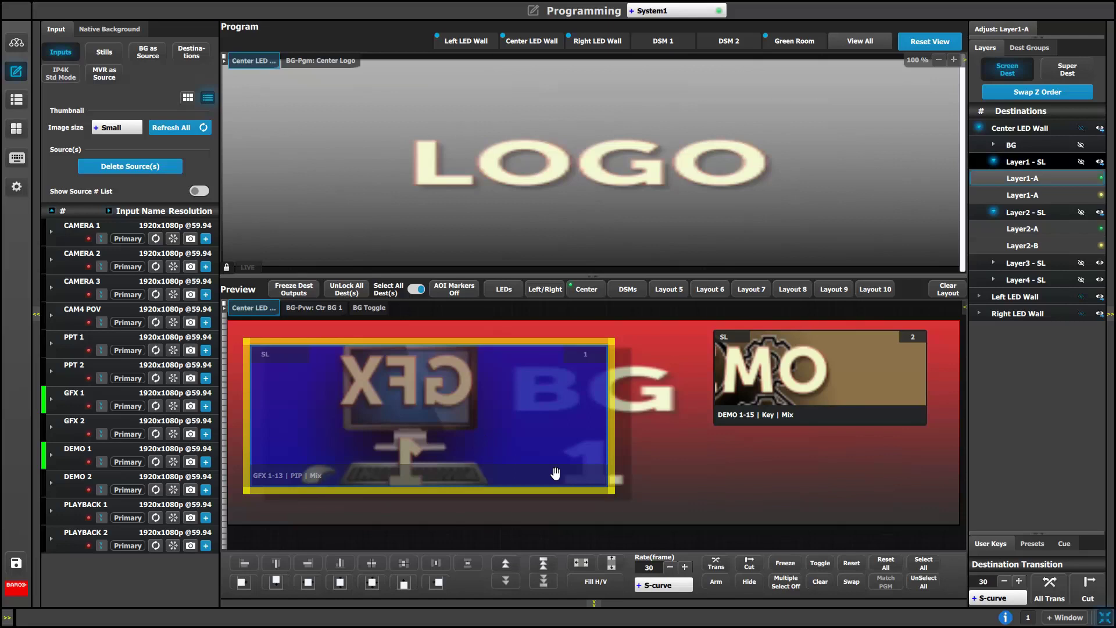
pyautogui.click(857, 562)
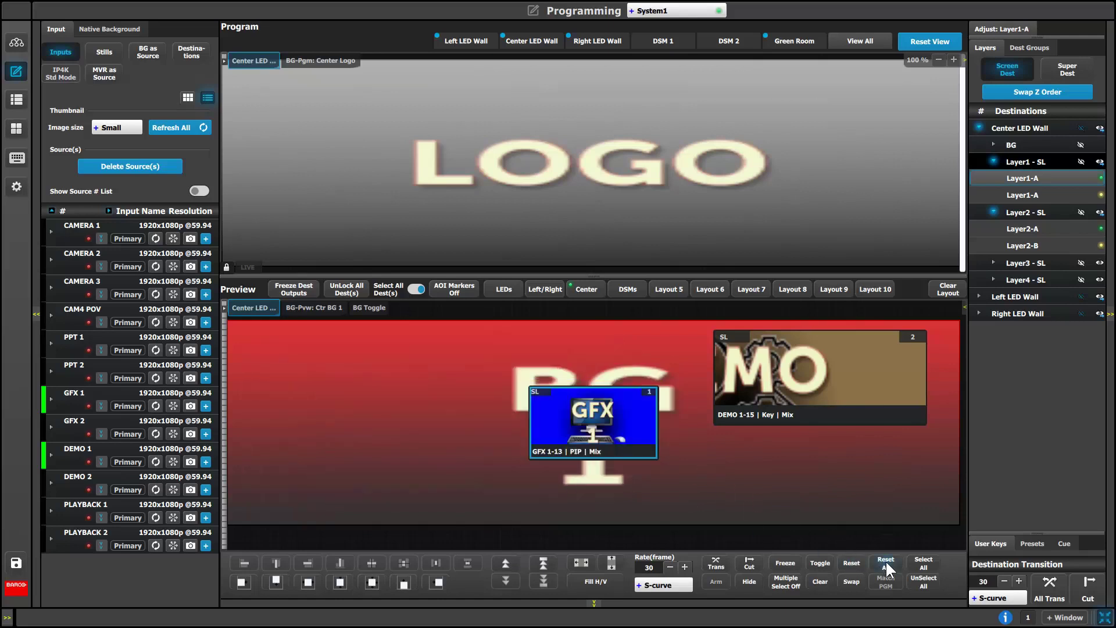
pyautogui.click(828, 390)
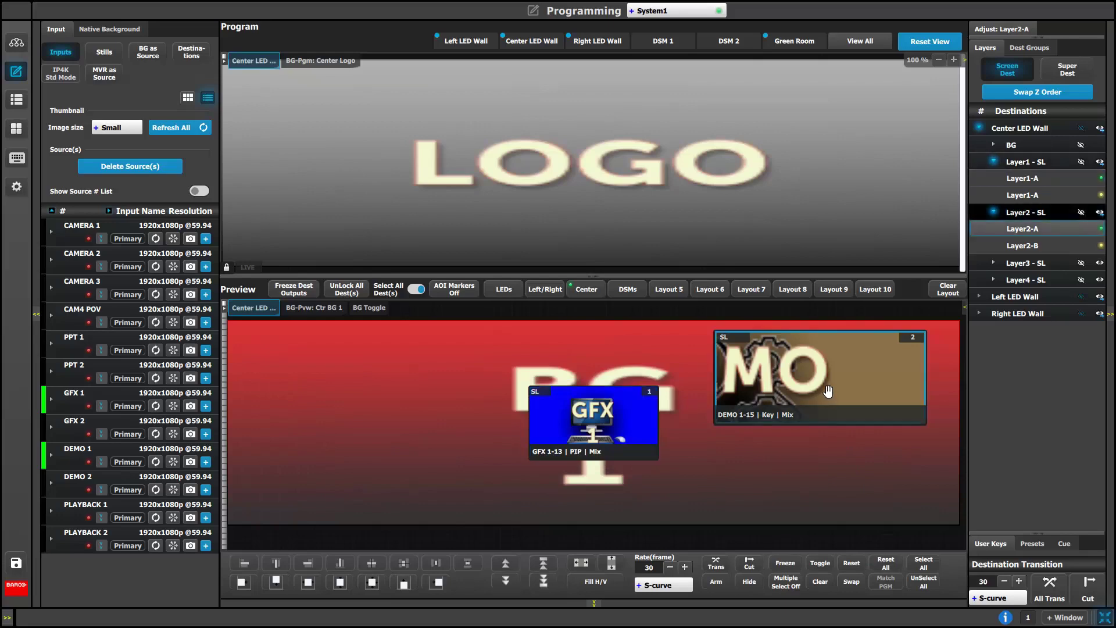
pyautogui.click(892, 562)
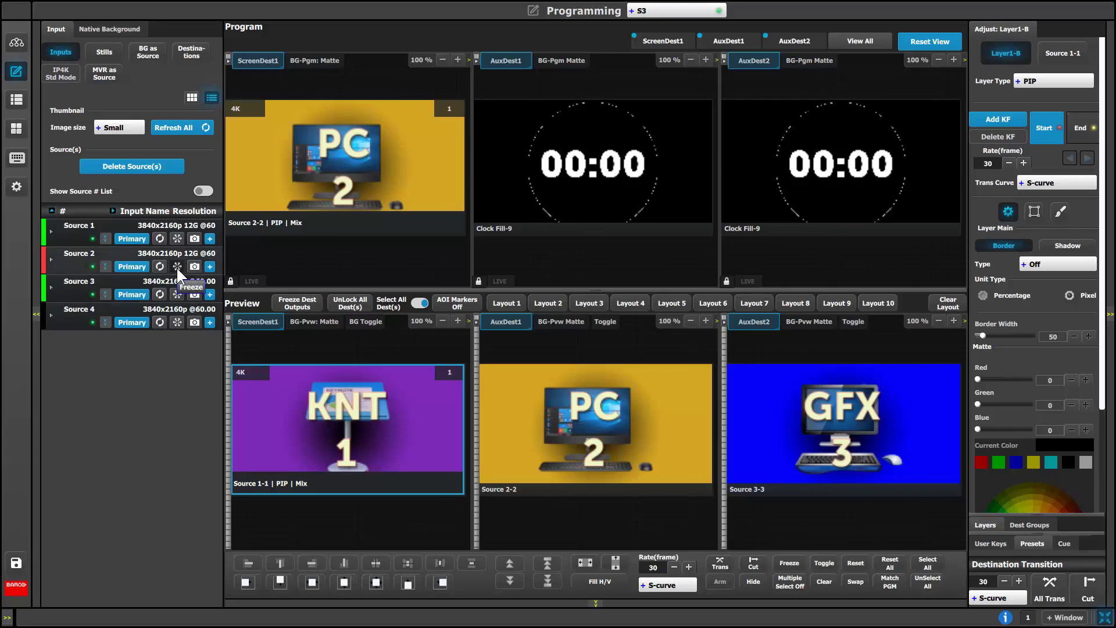
# Step: Freeze the Source 2 input in the Inputs list
pyautogui.click(177, 267)
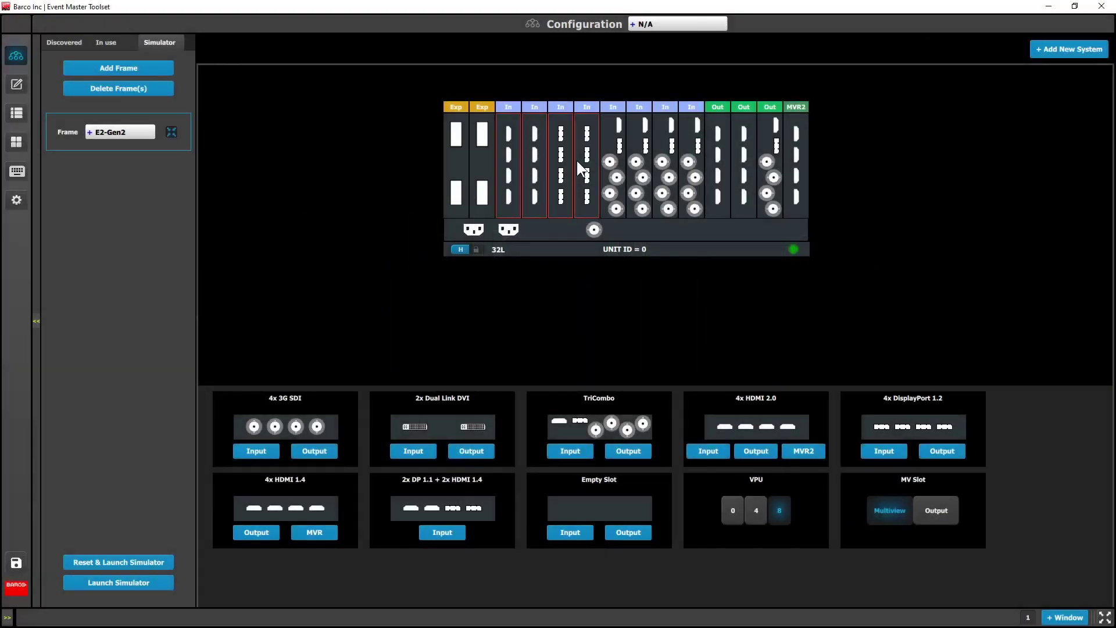
# Step: Fill the E2-Gen2 with TriCombo inputs and a 4x HDMI 2.0 output, then add an S3 frame with TriCombo inputs
pyautogui.moveTo(579, 455); pyautogui.dragTo(551, 203)
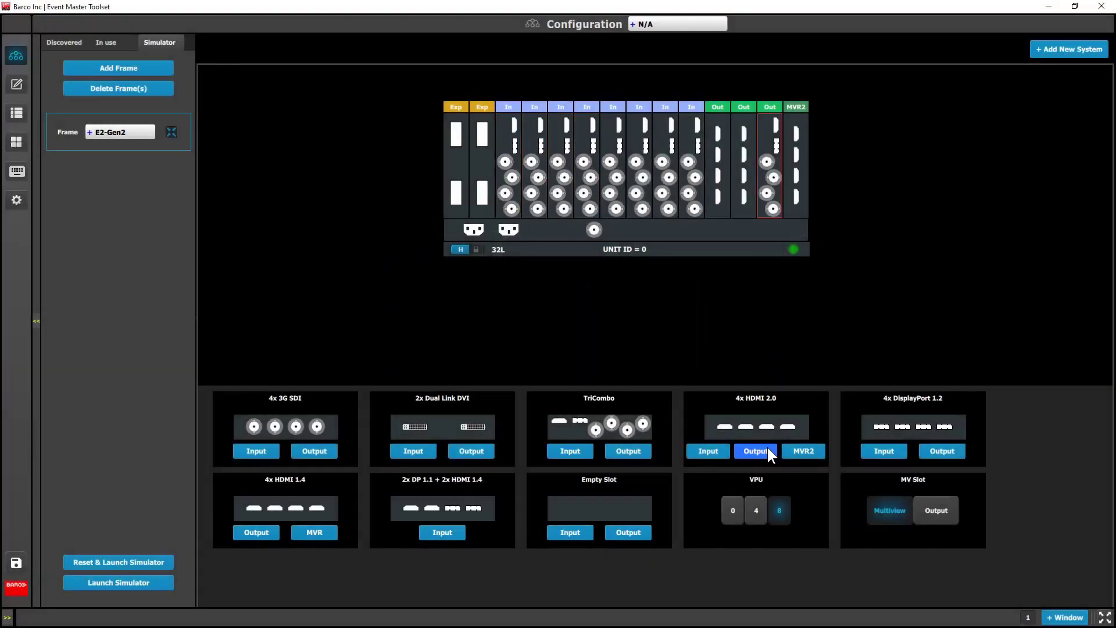
pyautogui.moveTo(767, 448); pyautogui.dragTo(769, 204)
pyautogui.click(154, 64)
pyautogui.click(101, 176)
pyautogui.click(115, 284)
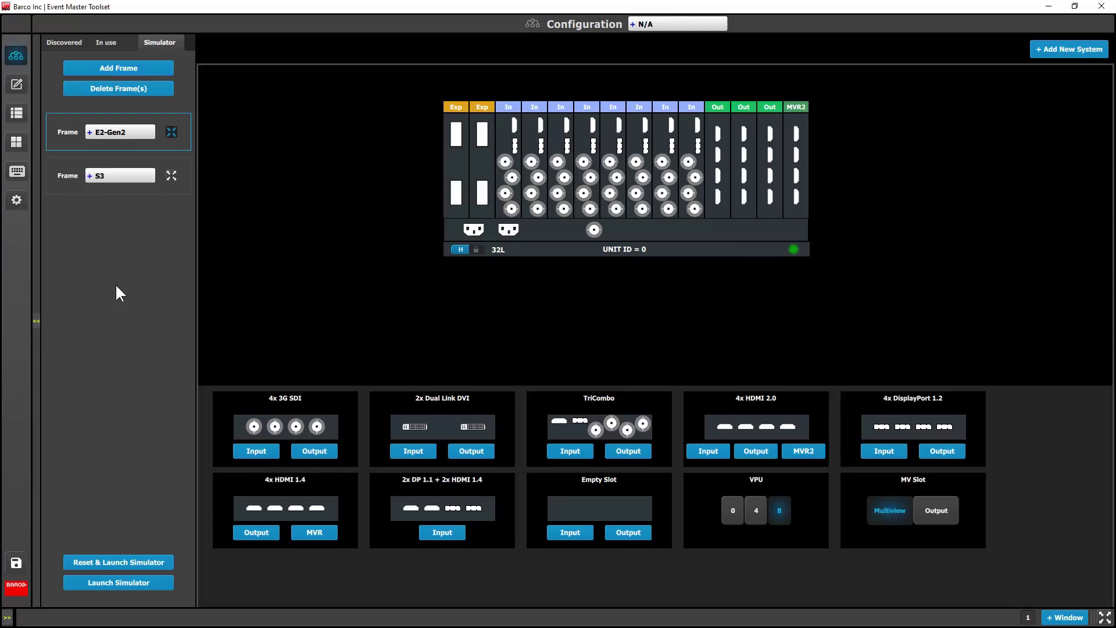
pyautogui.moveTo(581, 446); pyautogui.dragTo(578, 437)
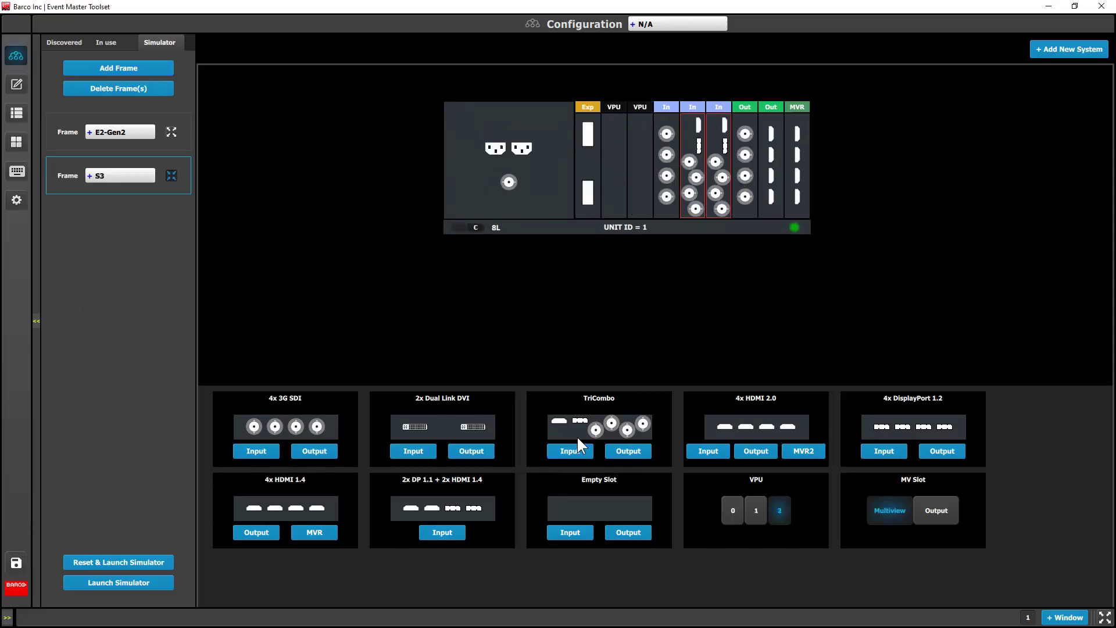
# Step: Add a third S3 frame with HDMI 2.0 input cards and an MVR2 slot
pyautogui.click(804, 452)
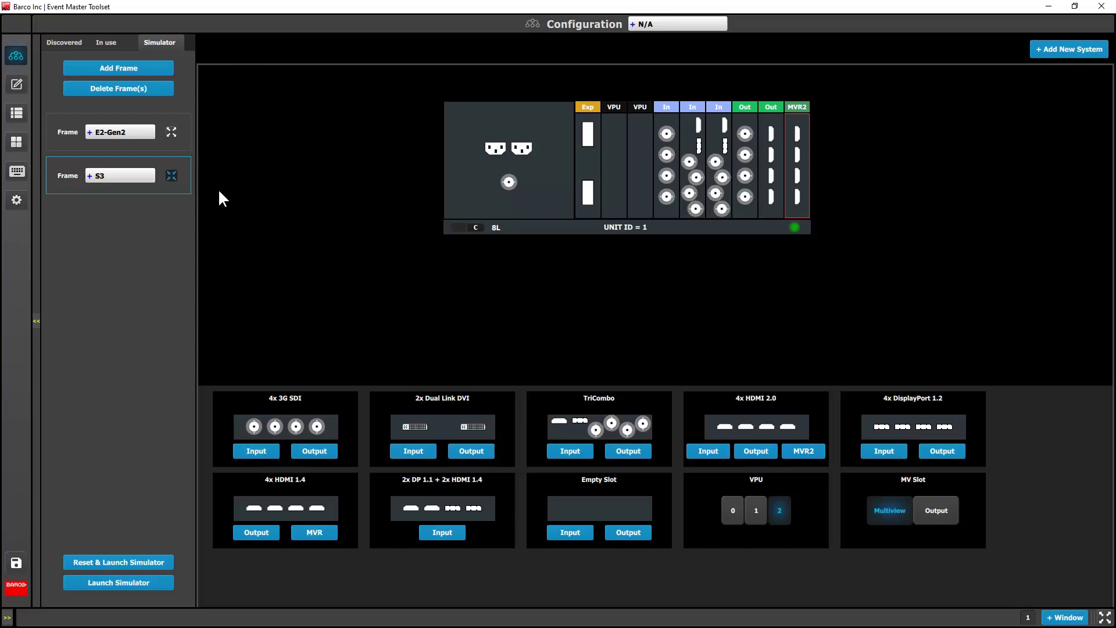
pyautogui.click(118, 70)
pyautogui.click(120, 219)
pyautogui.click(110, 335)
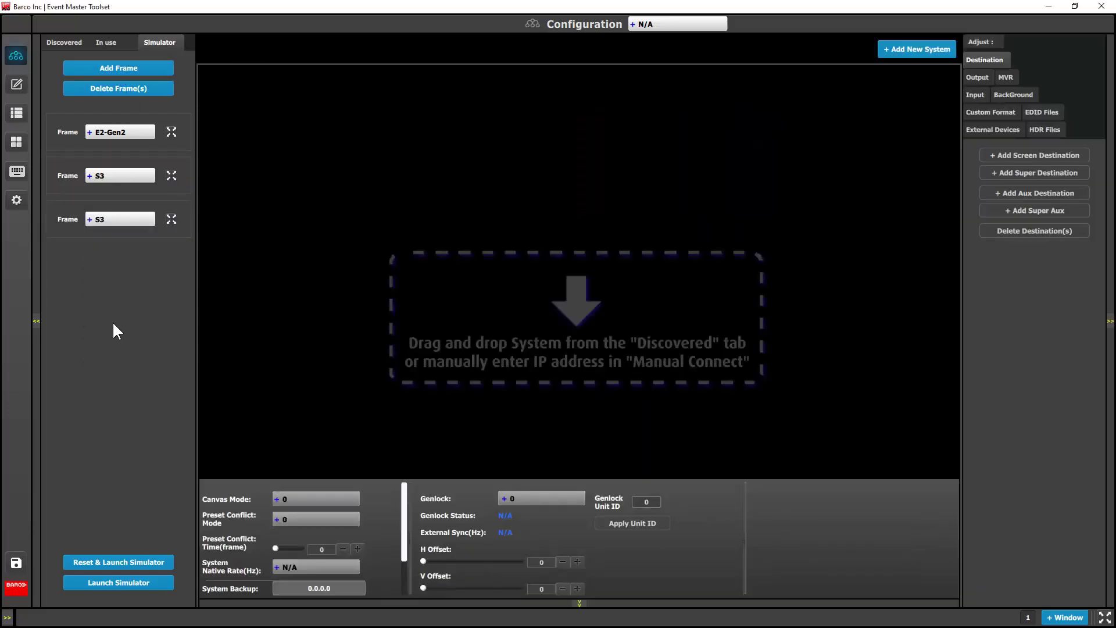
pyautogui.click(718, 189)
pyautogui.click(722, 450)
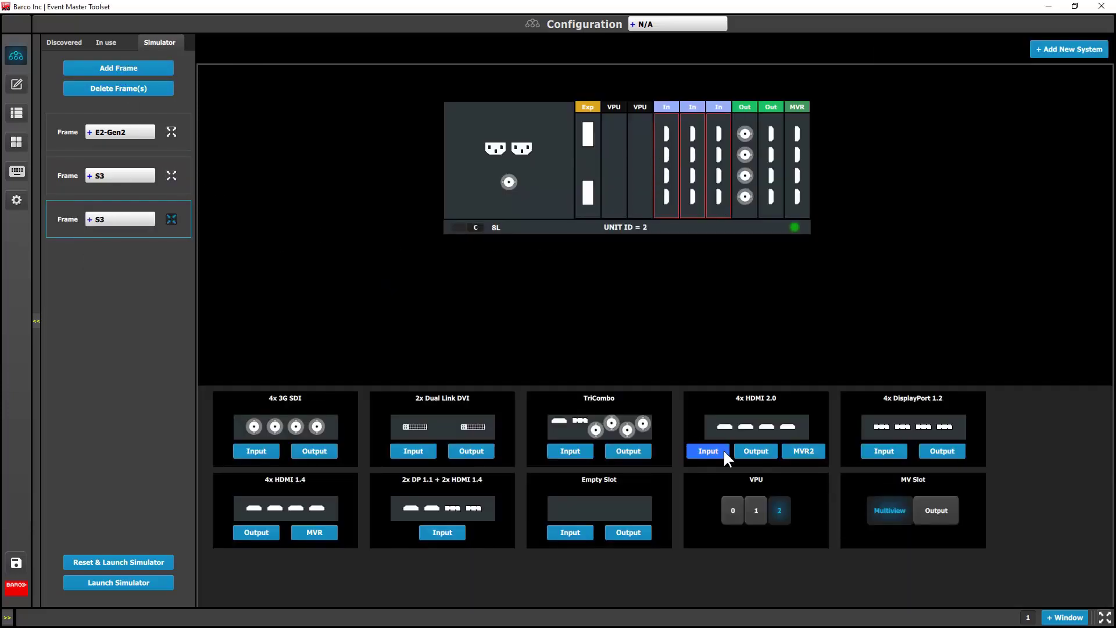
pyautogui.click(799, 184)
pyautogui.click(795, 448)
pyautogui.click(170, 220)
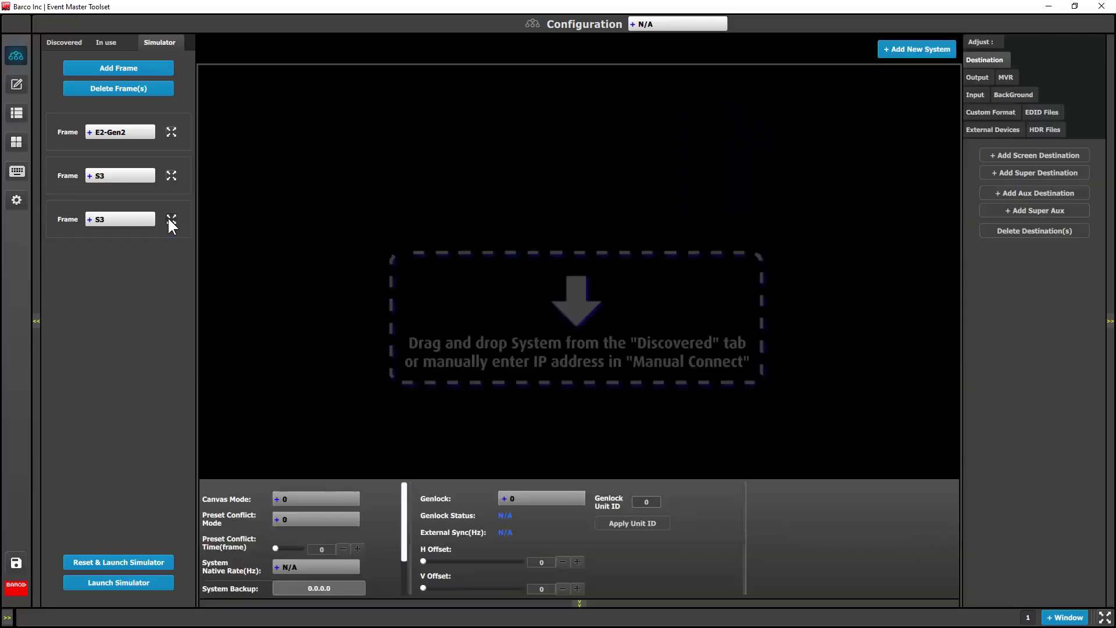
# Step: Reset and launch the simulator, then manually connect to 192.168.0.88
pyautogui.click(121, 563)
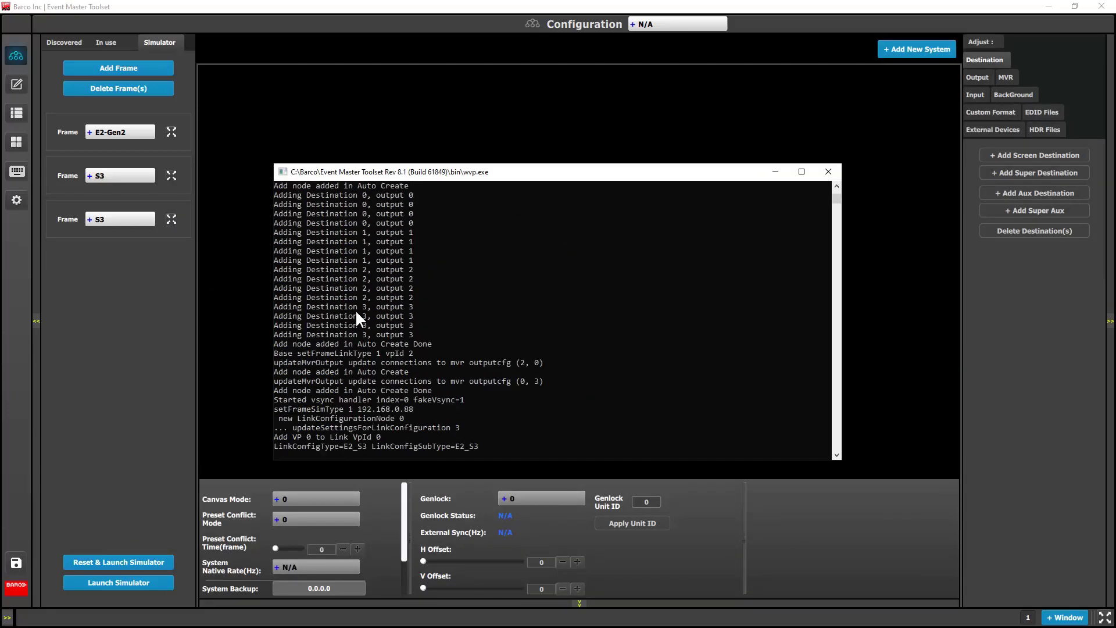
pyautogui.scroll(4, 383, 299)
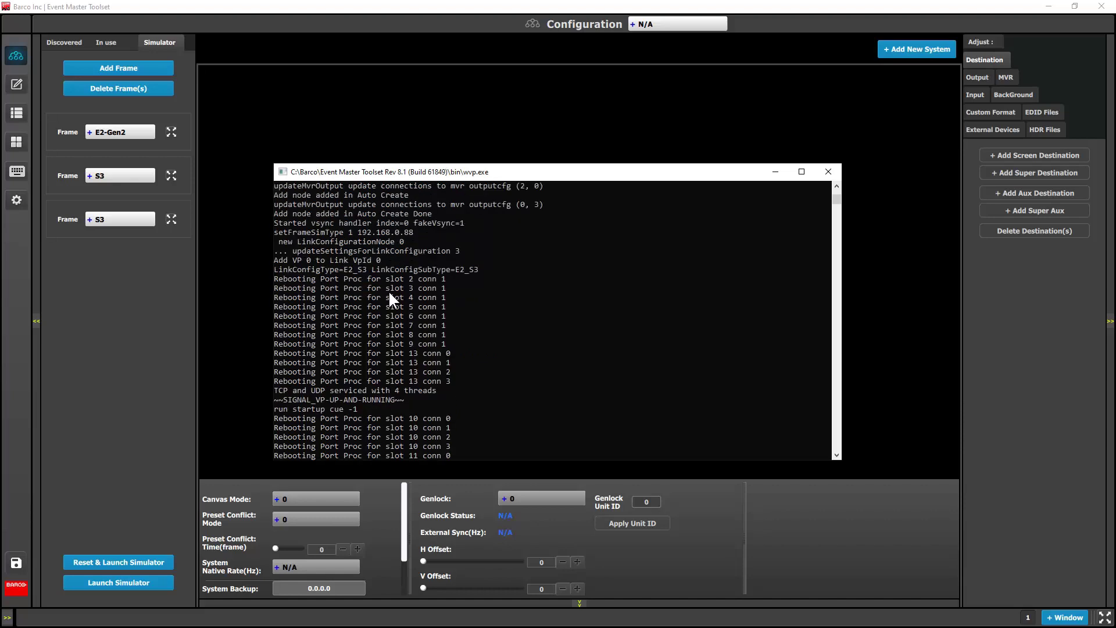
pyautogui.click(60, 43)
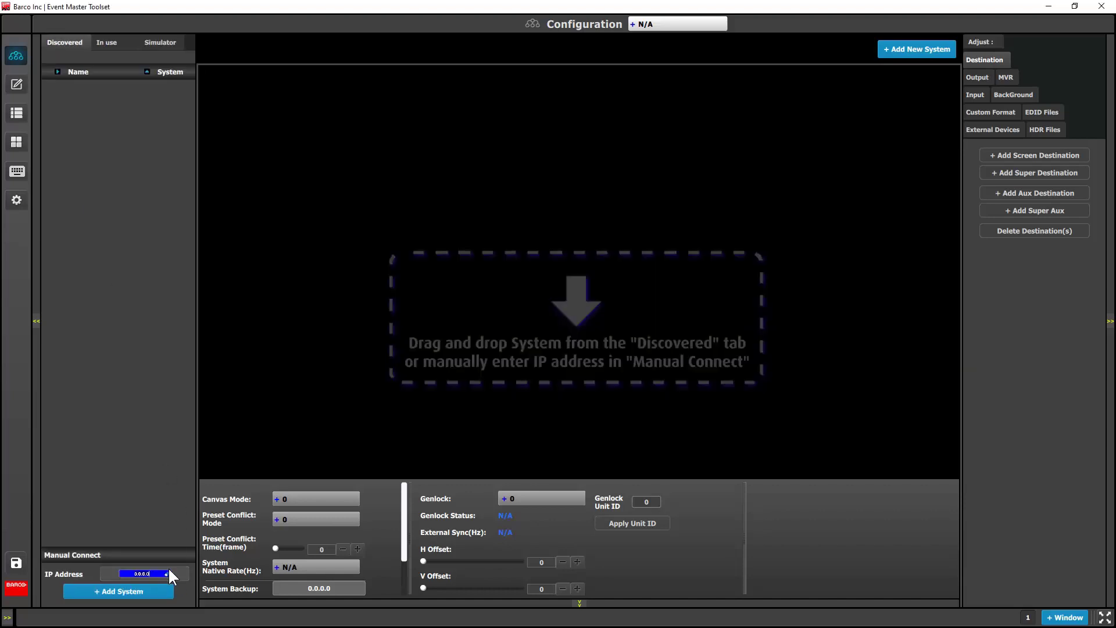
pyautogui.write('192.168.0.88')
pyautogui.press('Return')
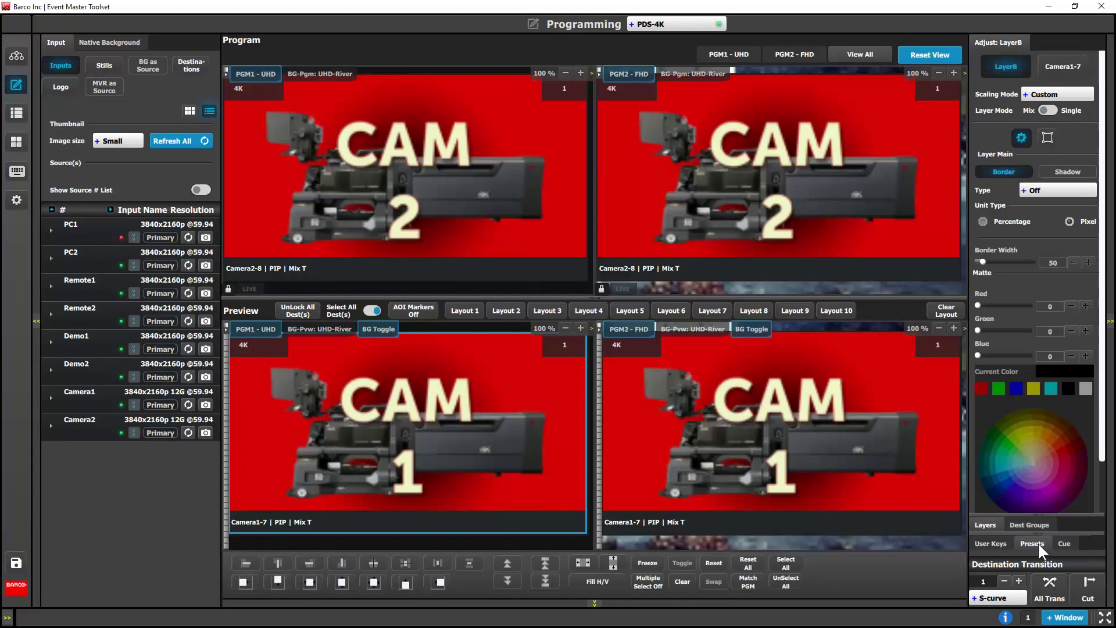
# Step: Recall the current preset to Preview and check the Anchored Tabs setting
pyautogui.click(1039, 543)
pyautogui.click(1027, 419)
pyautogui.click(1035, 521)
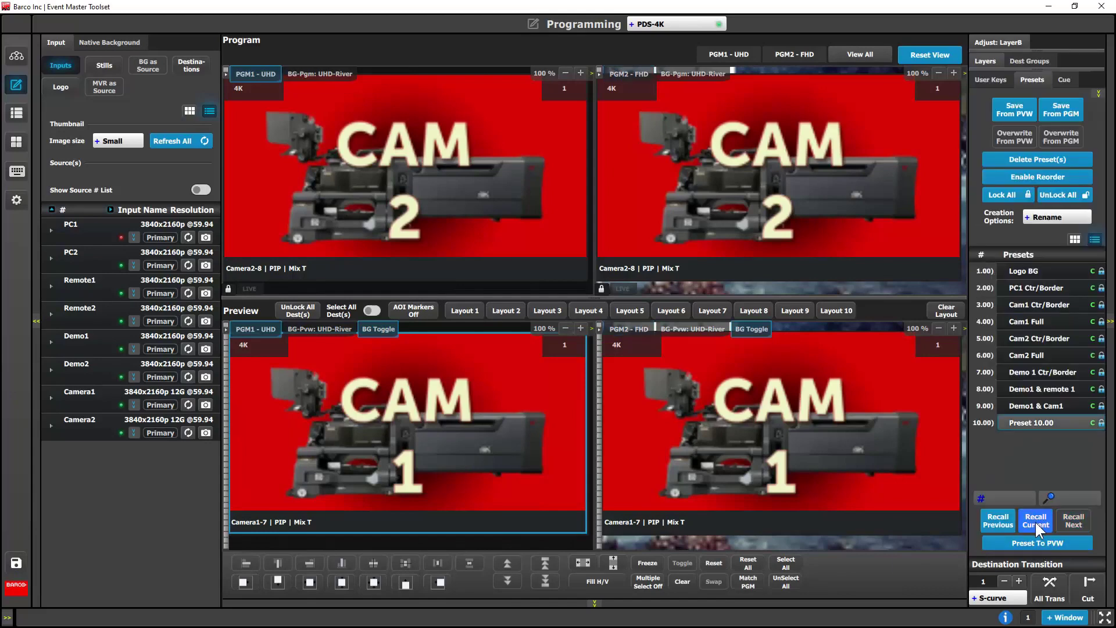
pyautogui.click(17, 200)
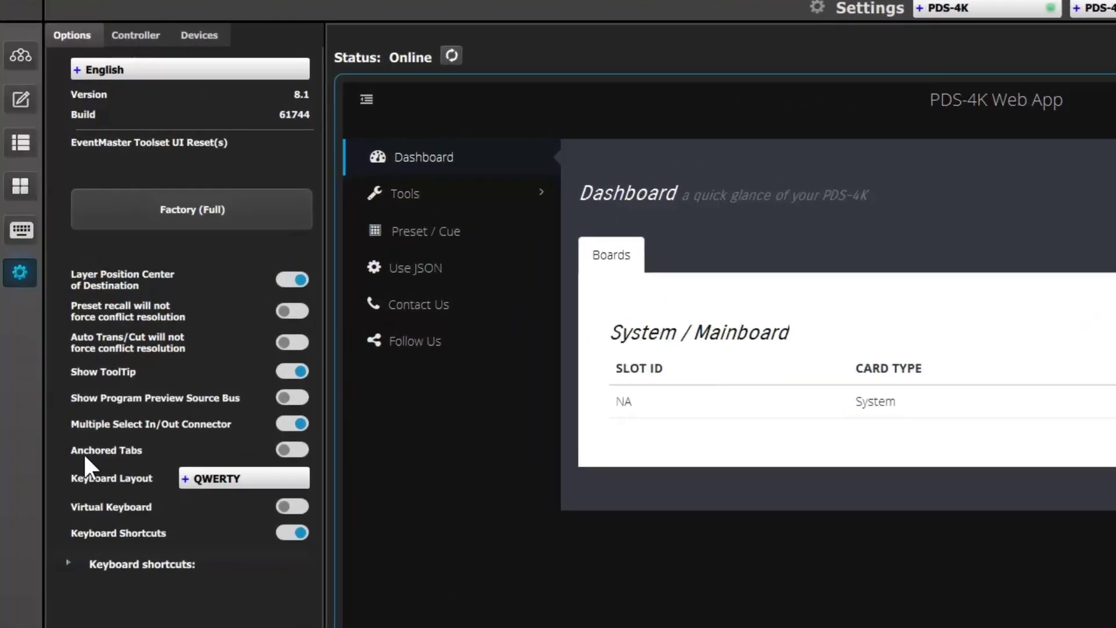
pyautogui.click(20, 100)
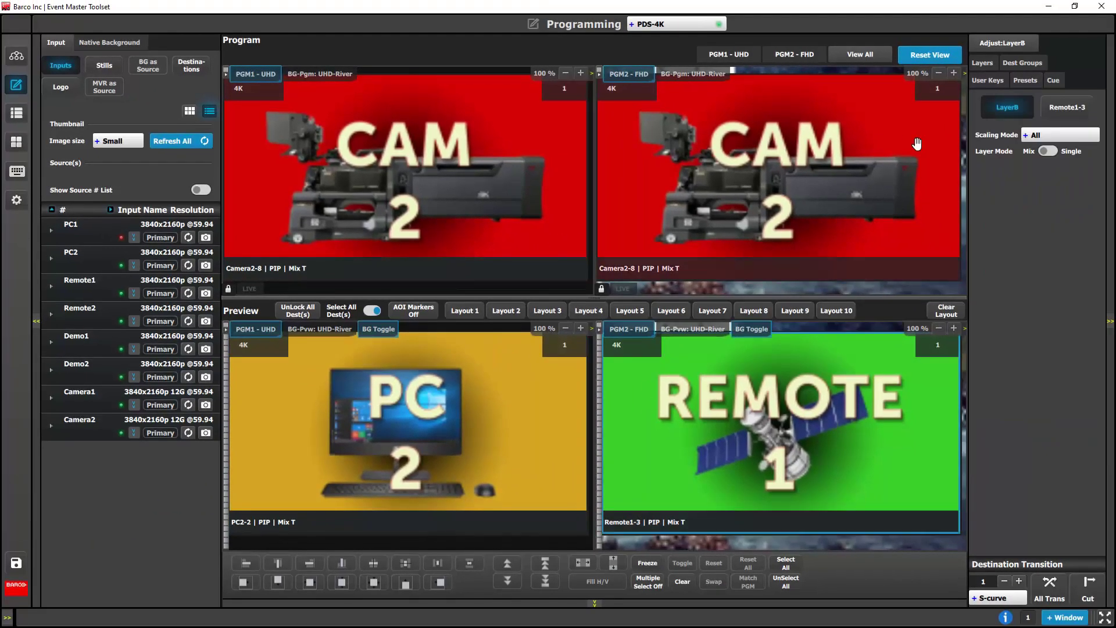
# Step: Select the PC 2 layer in Preview and recall the current preset again
pyautogui.click(1041, 135)
pyautogui.click(1048, 173)
pyautogui.click(542, 421)
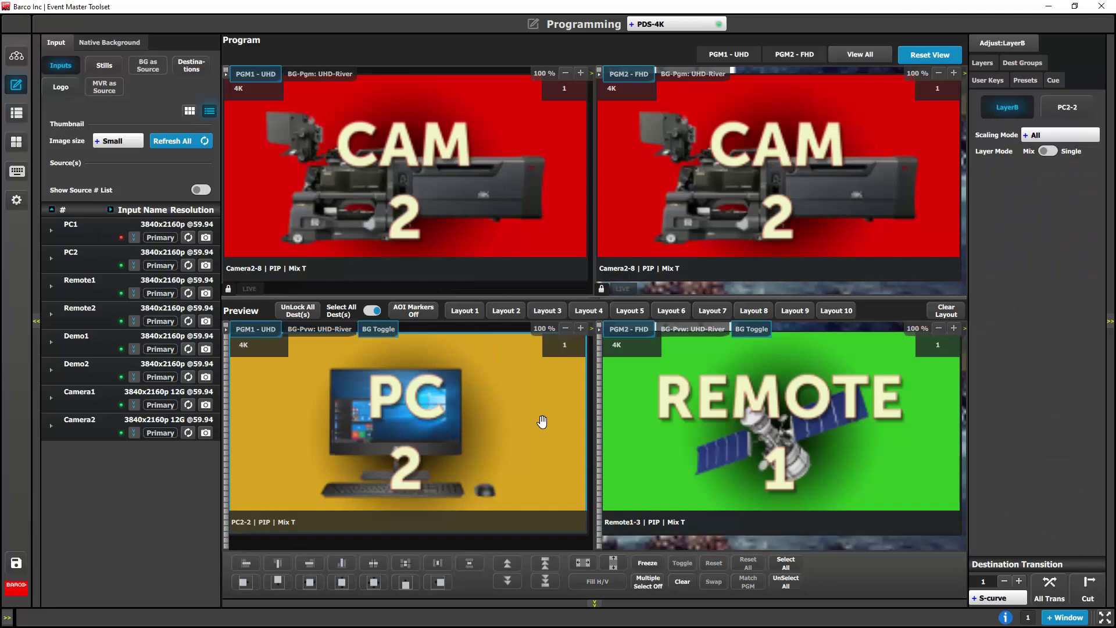
pyautogui.click(1025, 80)
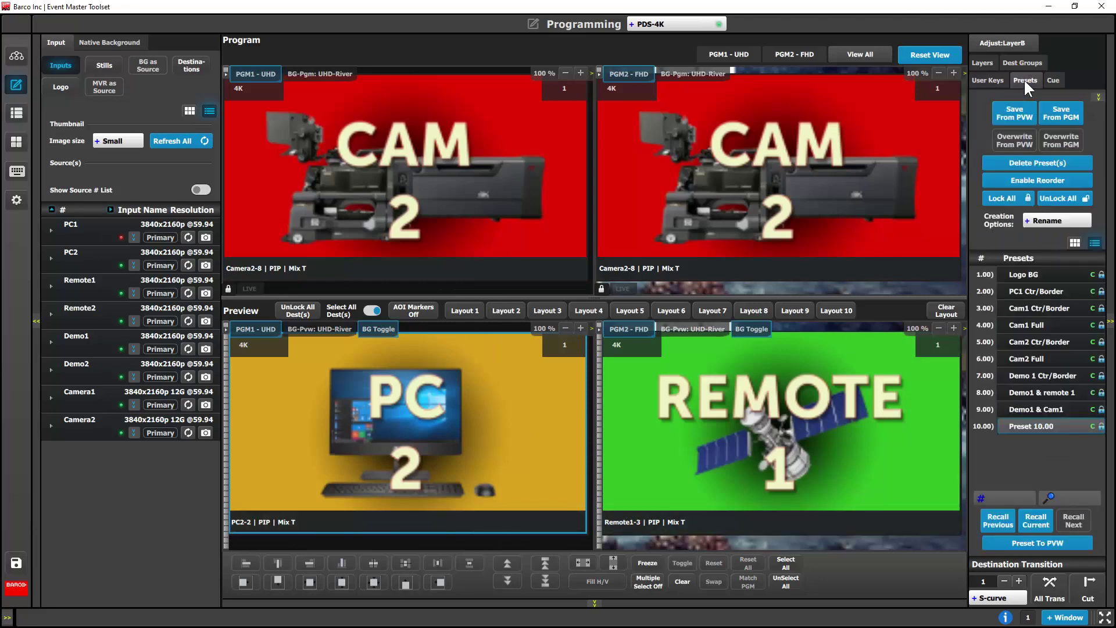
pyautogui.click(1038, 514)
pyautogui.click(1006, 40)
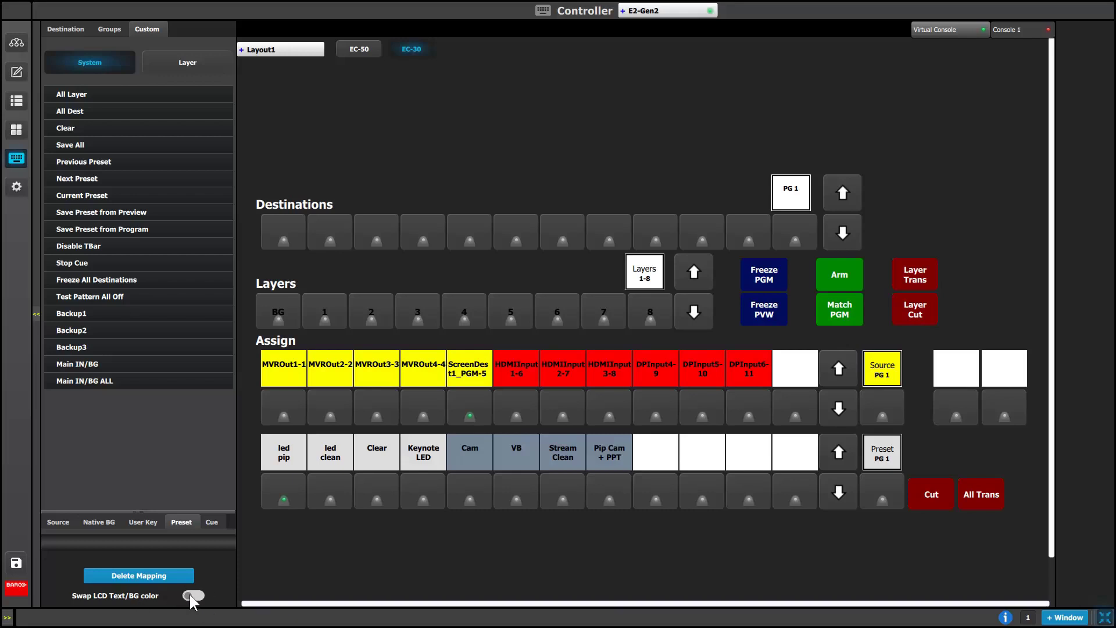
# Step: Swap the LCD text and background colours, then assign the presets to the first Assign row
pyautogui.click(191, 595)
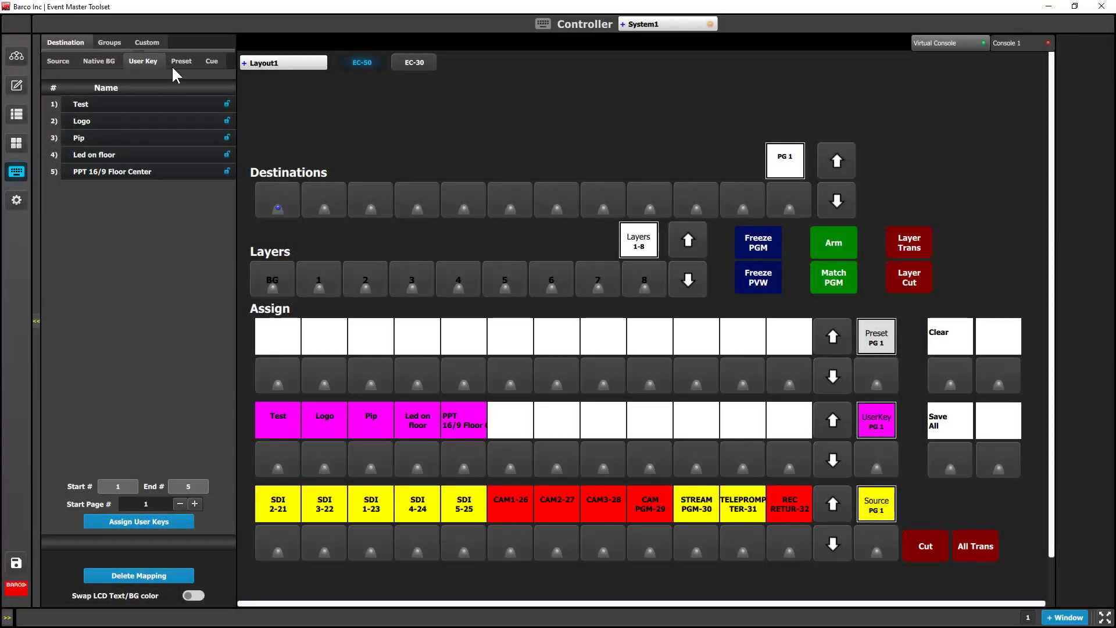
pyautogui.click(176, 61)
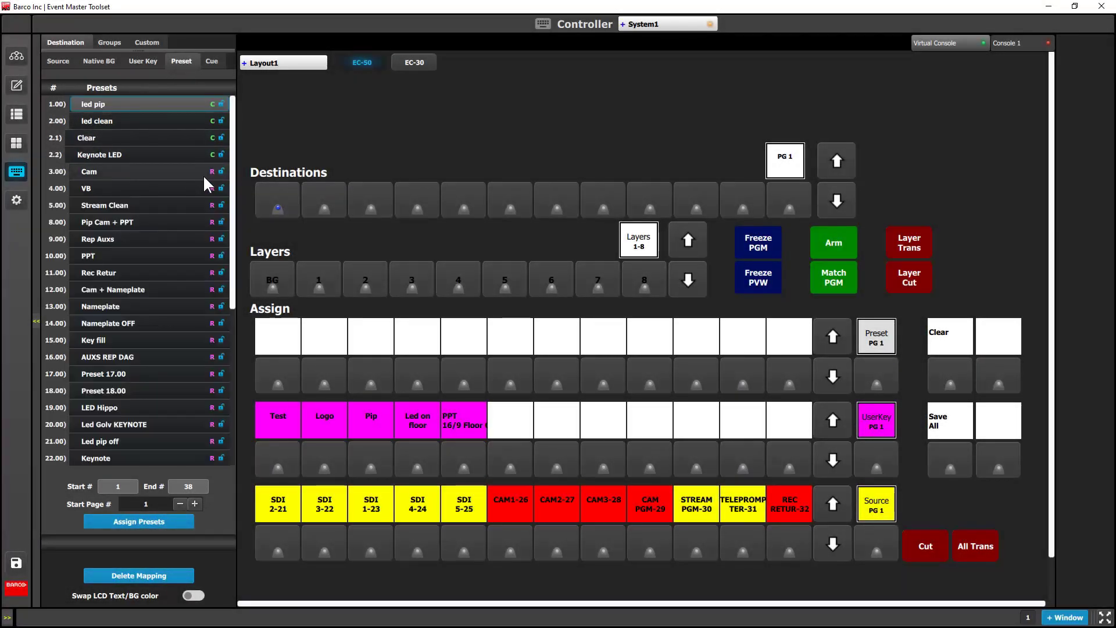
pyautogui.click(172, 517)
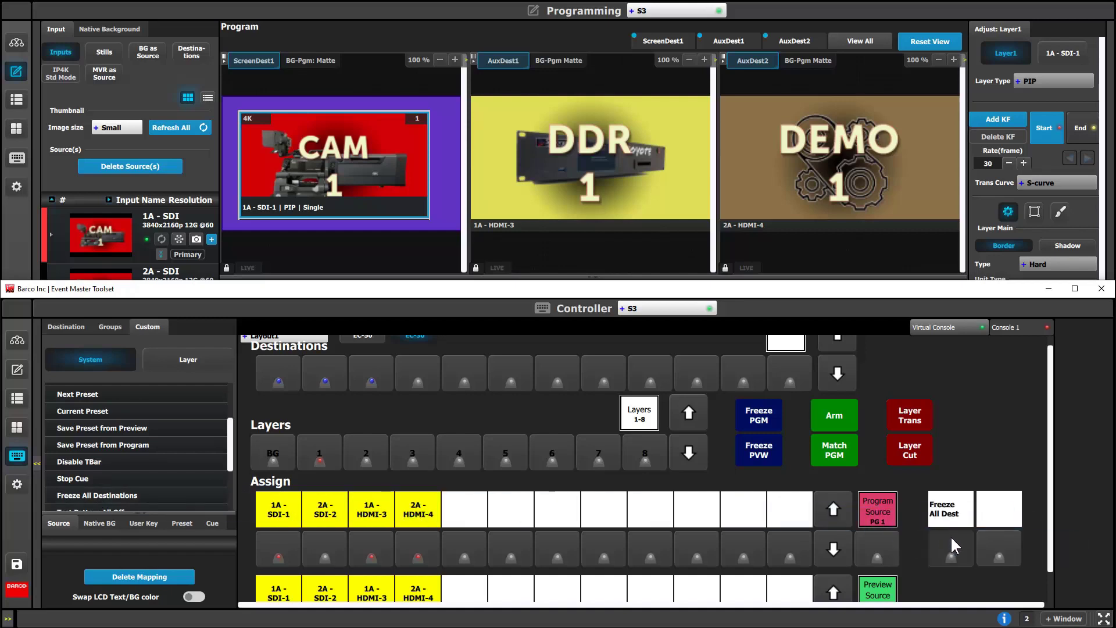
# Step: Freeze all destination outputs with the Freeze All Dest key, then unfreeze them
pyautogui.click(951, 537)
pyautogui.click(951, 538)
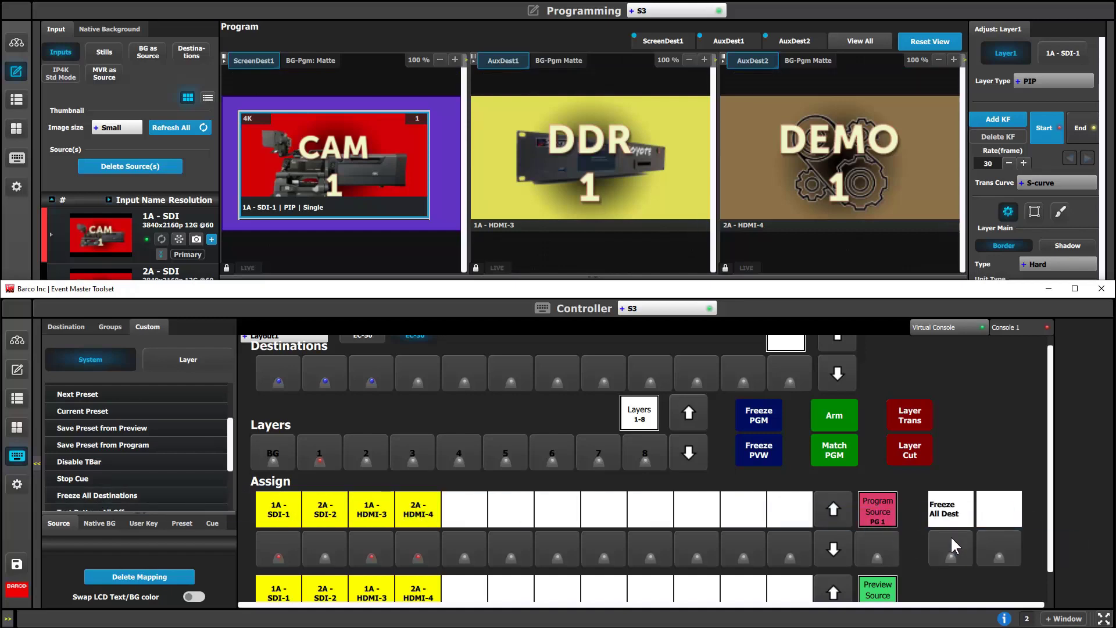